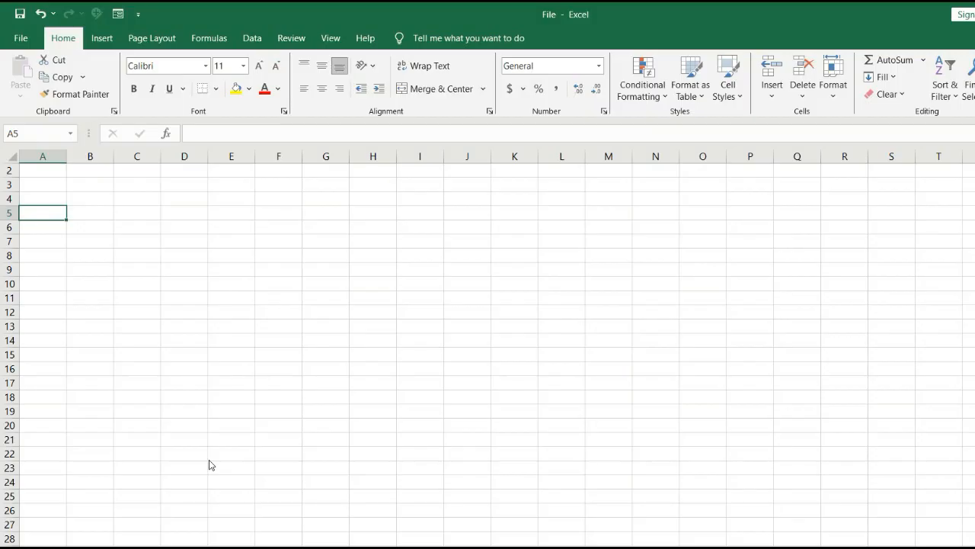
Enter the title "ABC Model School" in cell A3
{"action": "key", "text": "Up"}
{"action": "key", "text": "Up"}
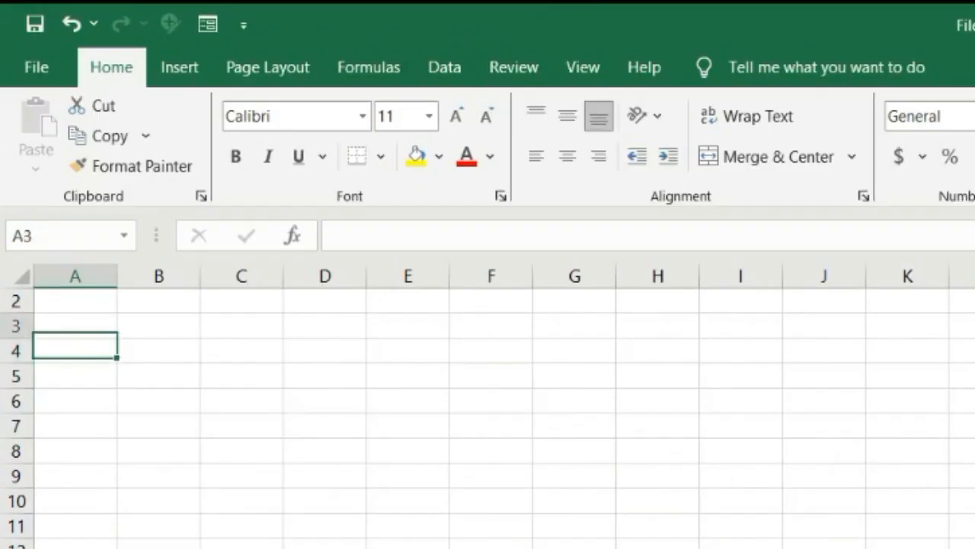
{"action": "type", "text": "A"}
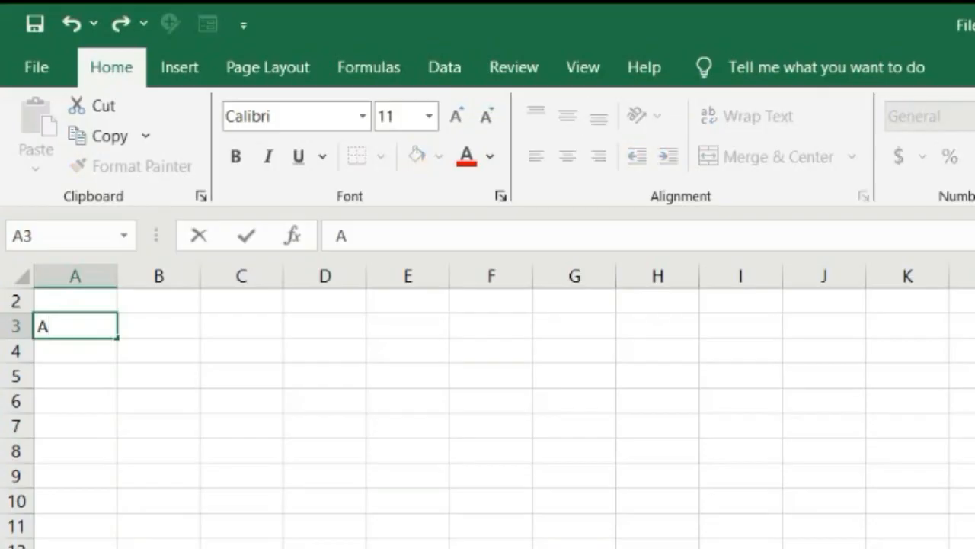
{"action": "type", "text": "BC Model School"}
{"action": "key", "text": "Return"}
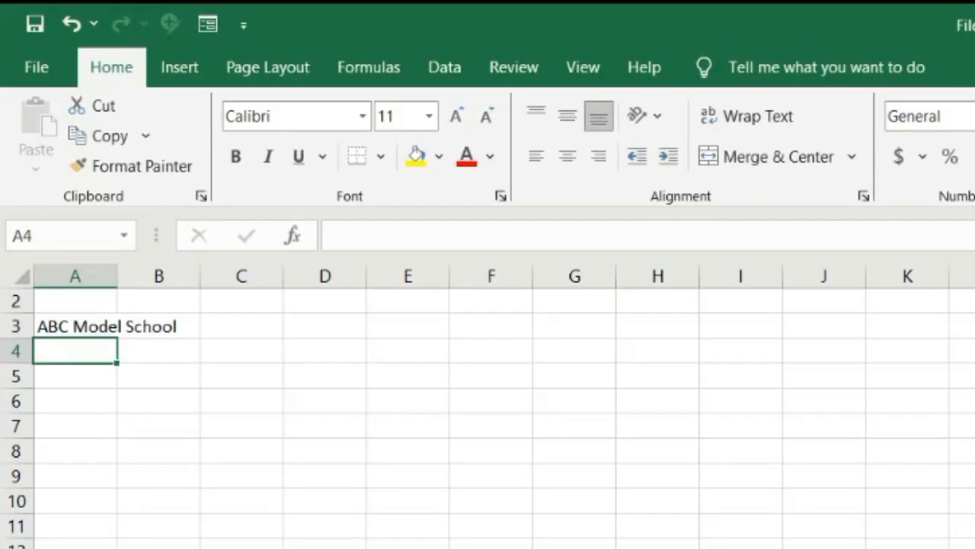
Enter the headers "Student Id" in A4 and "Student Name" in B4, and autofit column B to its text
{"action": "type", "text": "St"}
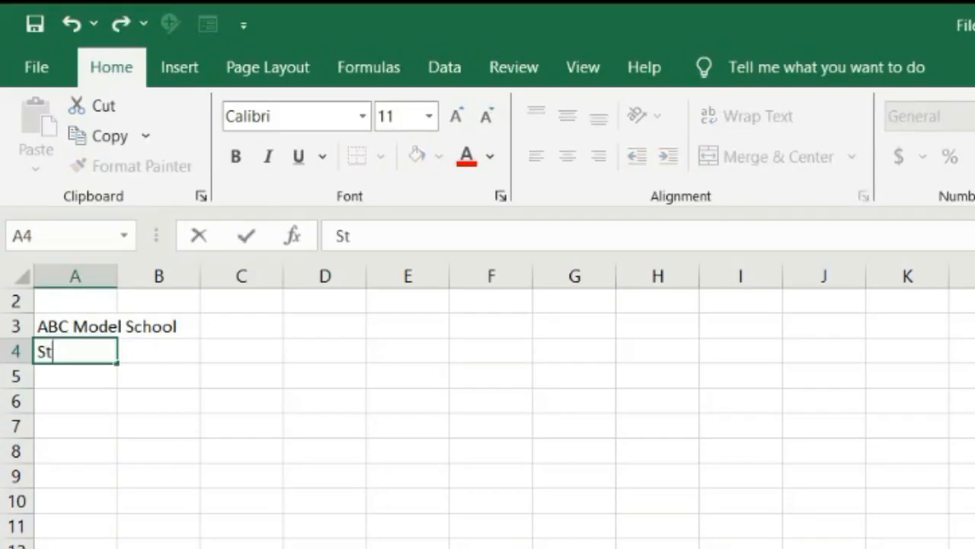
{"action": "type", "text": "udent Id"}
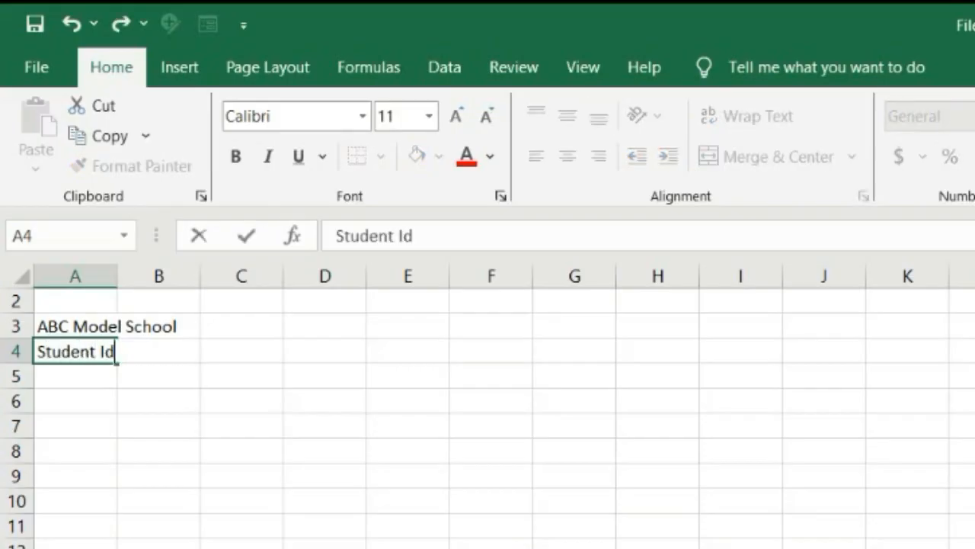
{"action": "key", "text": "Tab"}
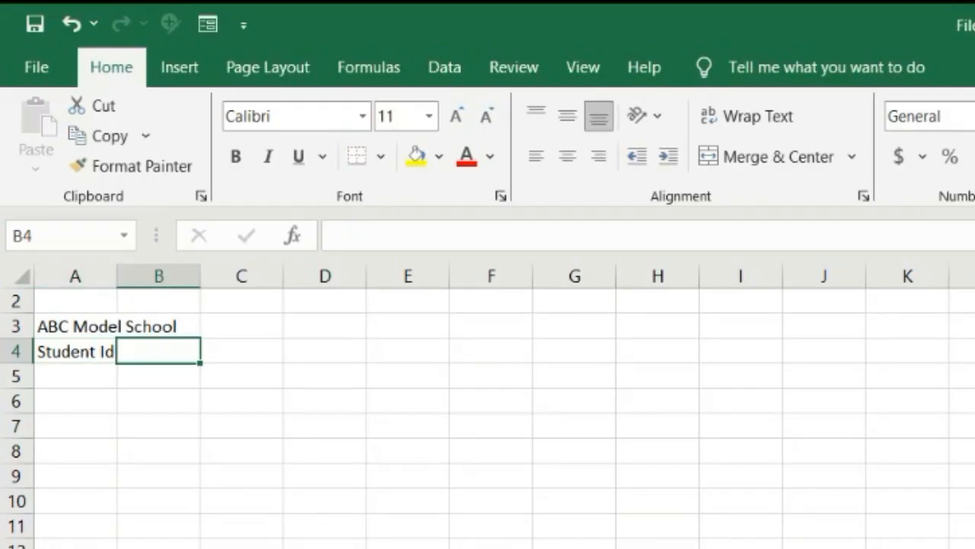
{"action": "type", "text": "Stud"}
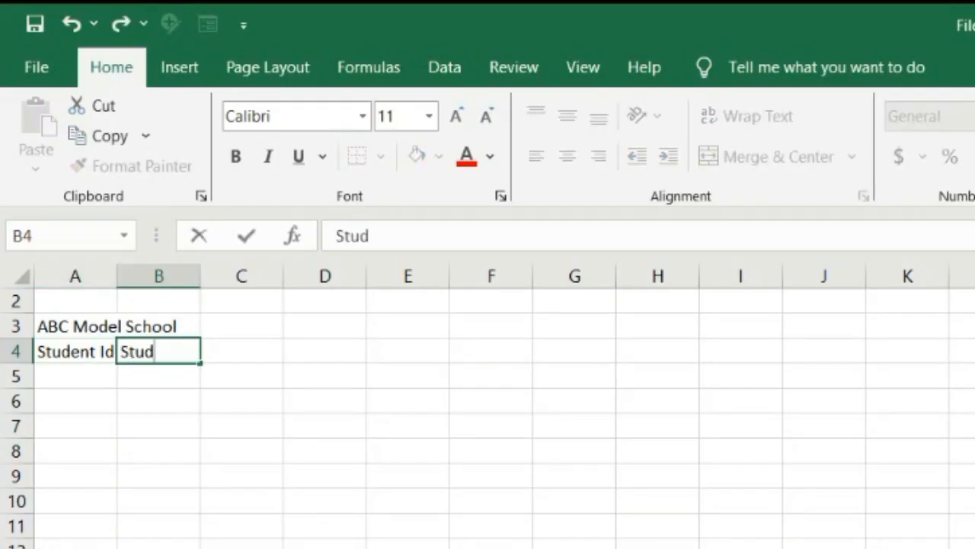
{"action": "type", "text": "ent Name"}
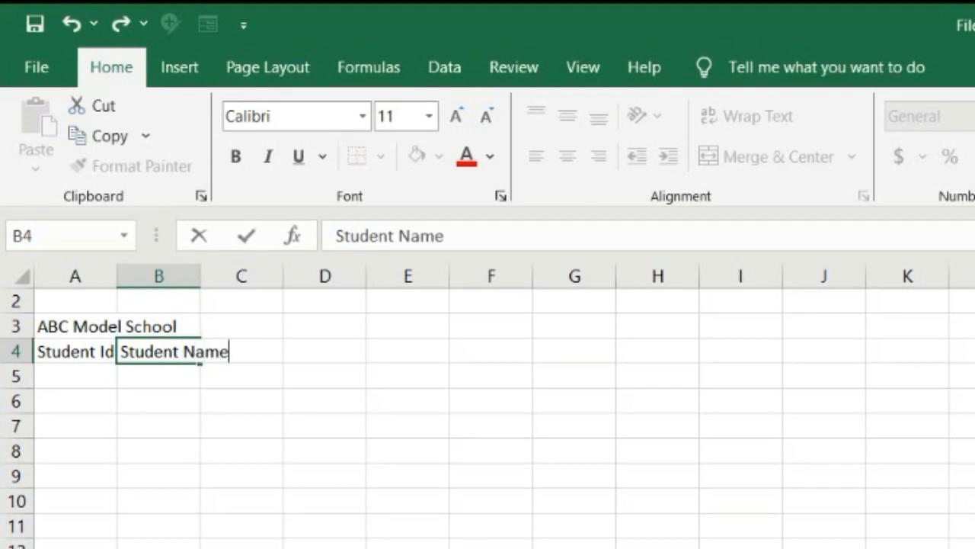
{"action": "key", "text": "Tab"}
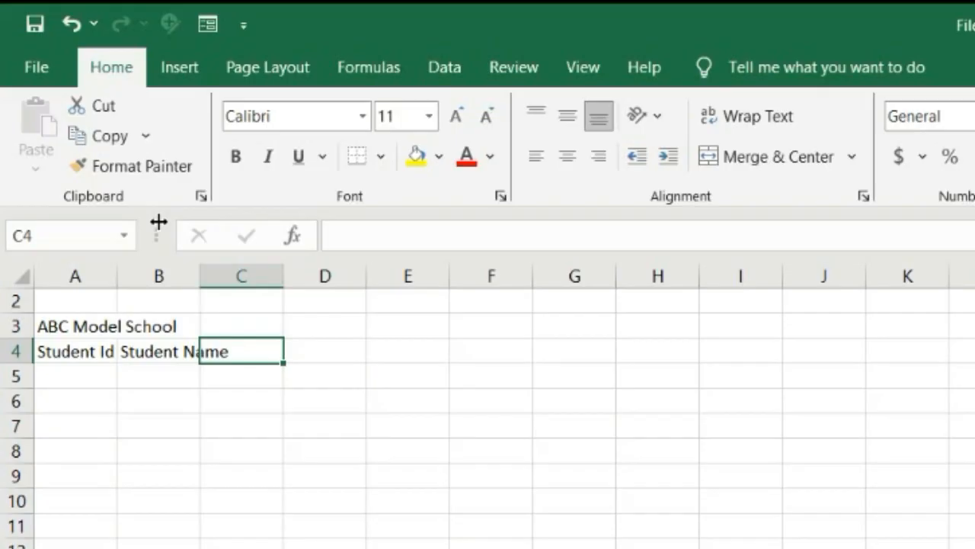
{"action": "double_click", "coordinate": [200, 276]}
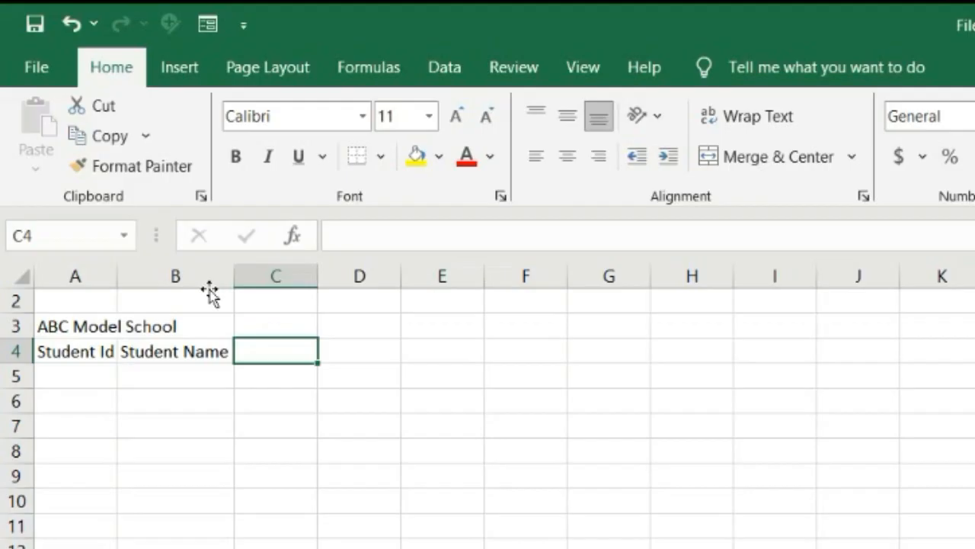
Enter the headers "Class", "Section" and "Address" in cells C4 to E4
{"action": "type", "text": "Class"}
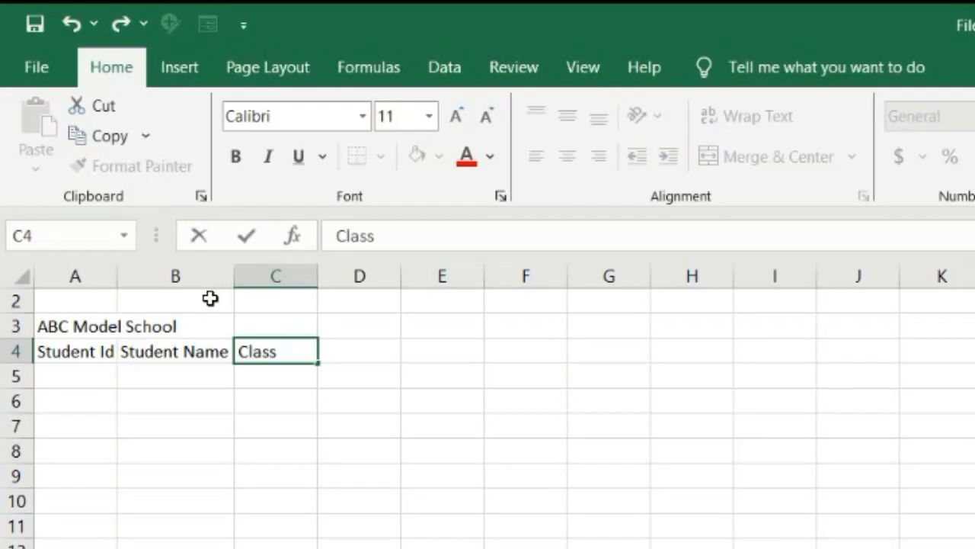
{"action": "key", "text": "Tab"}
{"action": "type", "text": "Sectru"}
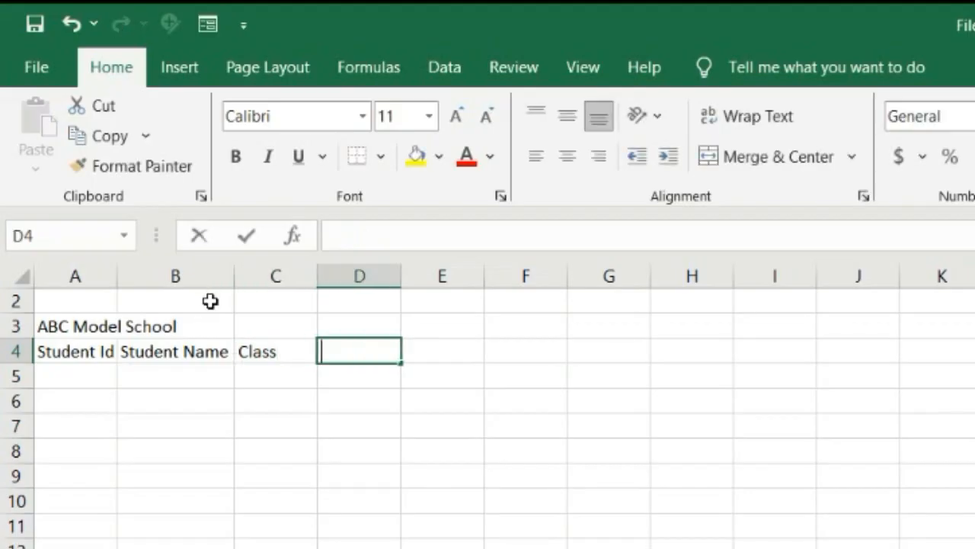
{"action": "key", "text": "BackSpace"}
{"action": "key", "text": "BackSpace"}
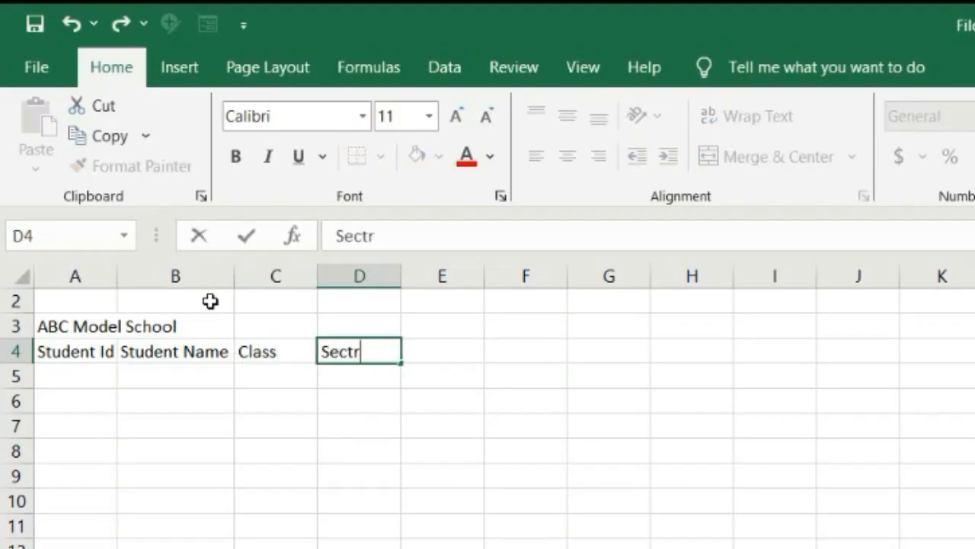
{"action": "type", "text": "ion"}
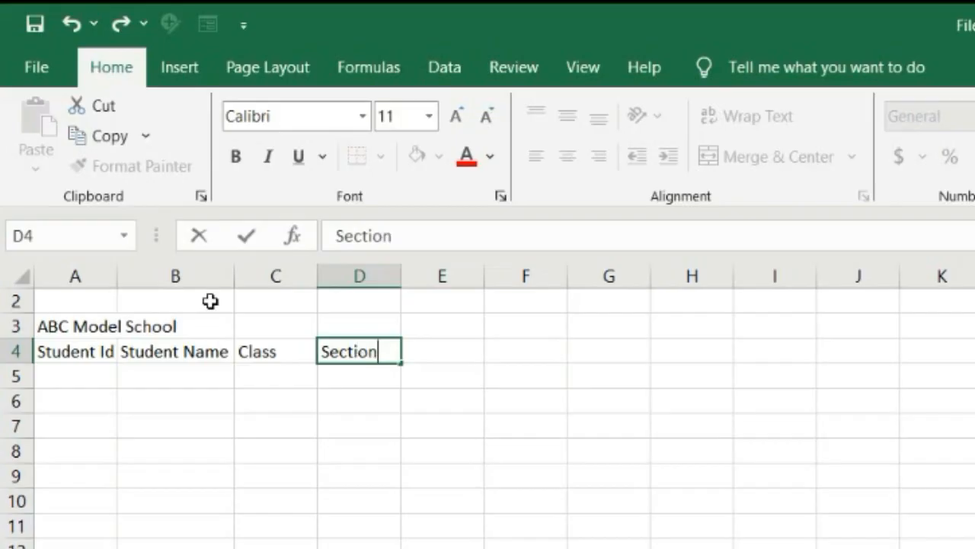
{"action": "key", "text": "Tab"}
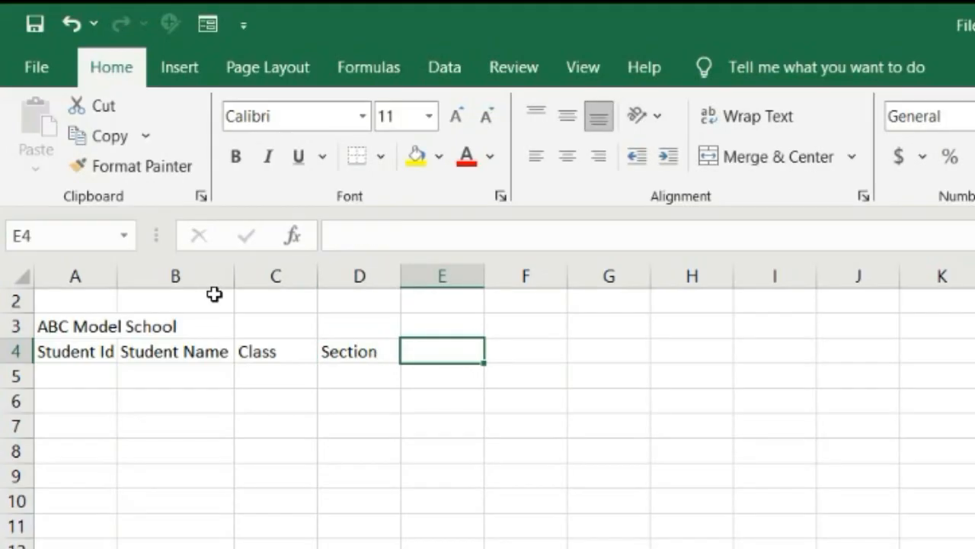
{"action": "type", "text": "a"}
{"action": "key", "text": "BackSpace"}
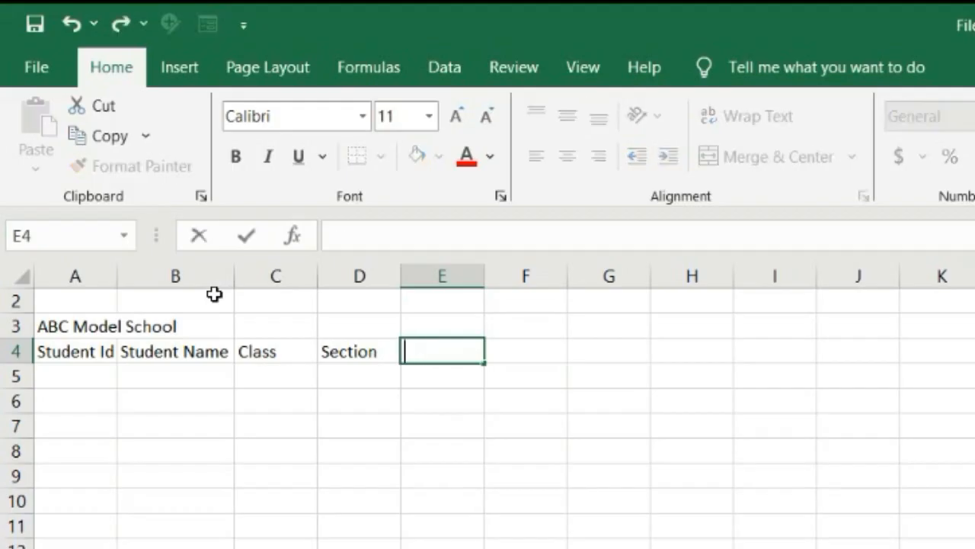
{"action": "type", "text": "Address"}
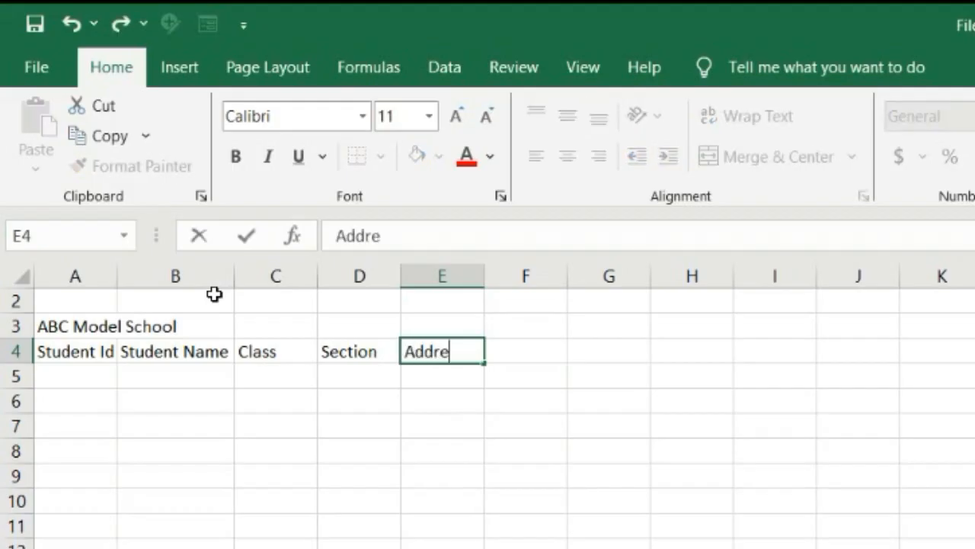
{"action": "key", "text": "Return"}
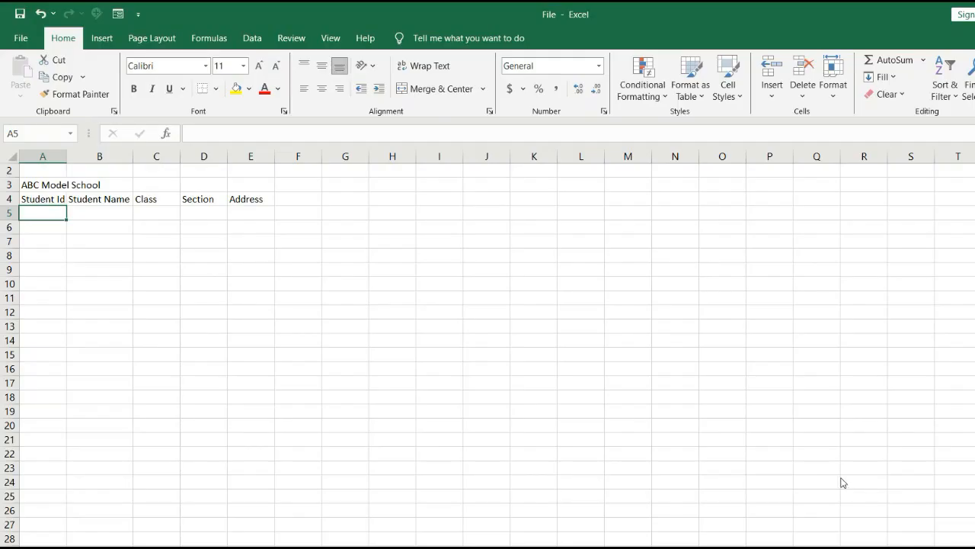
Autofit the width of column A to its longest text
{"action": "scroll", "coordinate": [842, 480], "scroll_direction": "up", "scroll_amount": 3}
{"action": "scroll", "coordinate": [852, 479], "scroll_direction": "up", "scroll_amount": 2}
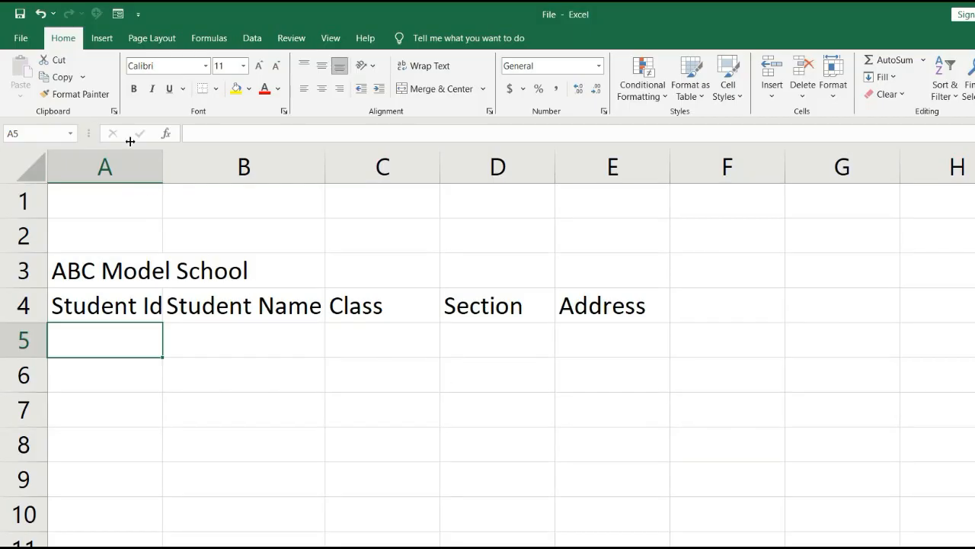
{"action": "double_click", "coordinate": [163, 166]}
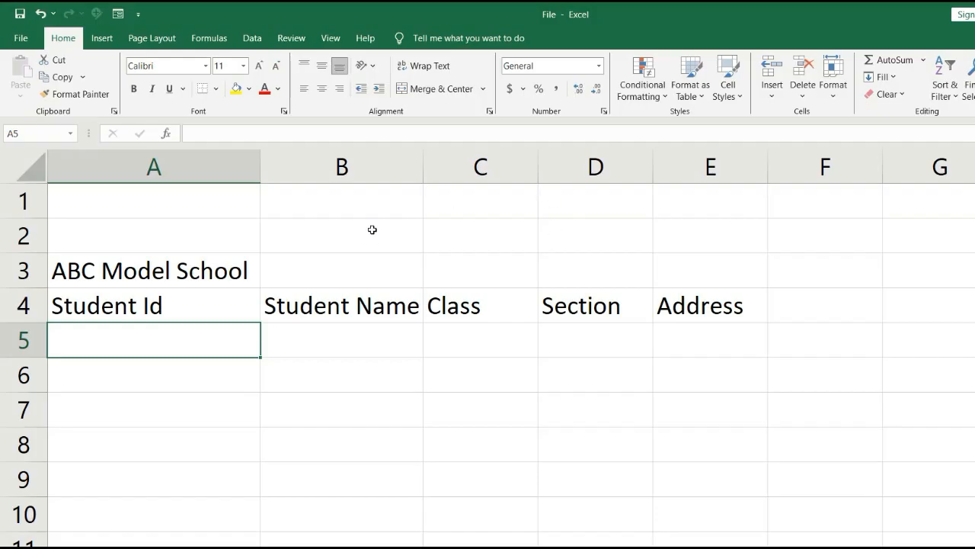
Merge and center the school title across cells A3 to E3
{"action": "left_click", "coordinate": [187, 276]}
{"action": "left_click_drag", "start_coordinate": [187, 276], "coordinate": [293, 253]}
{"action": "left_click_drag", "start_coordinate": [234, 203], "coordinate": [531, 215]}
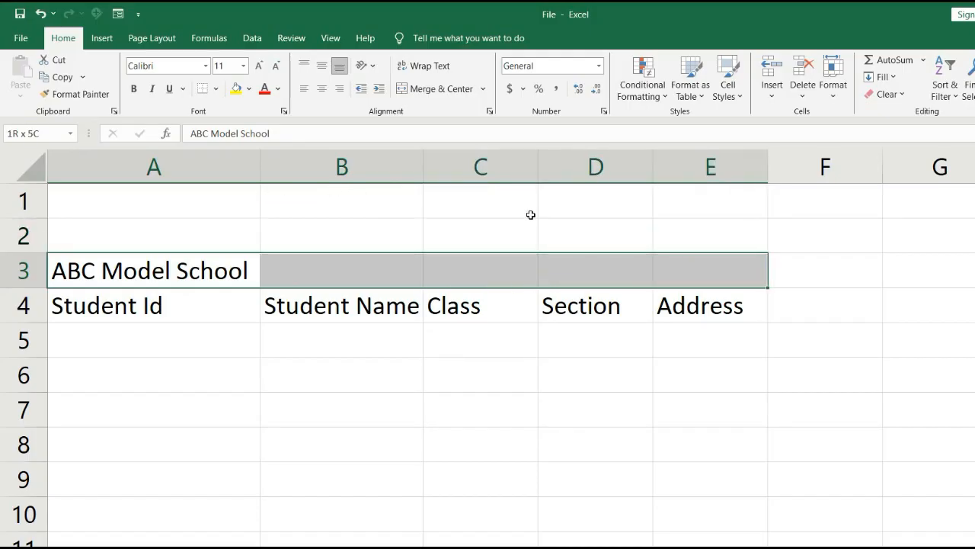
{"action": "mouse_move", "coordinate": [531, 215]}
{"action": "left_mouse_down"}
{"action": "mouse_move", "coordinate": [511, 203]}
{"action": "mouse_move", "coordinate": [548, 211]}
{"action": "left_mouse_up"}
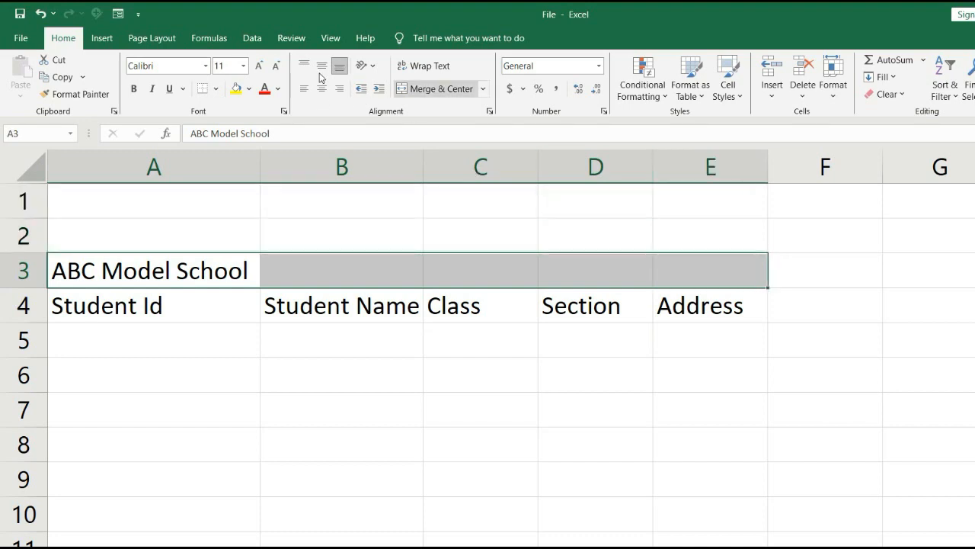
{"action": "left_click", "coordinate": [434, 88]}
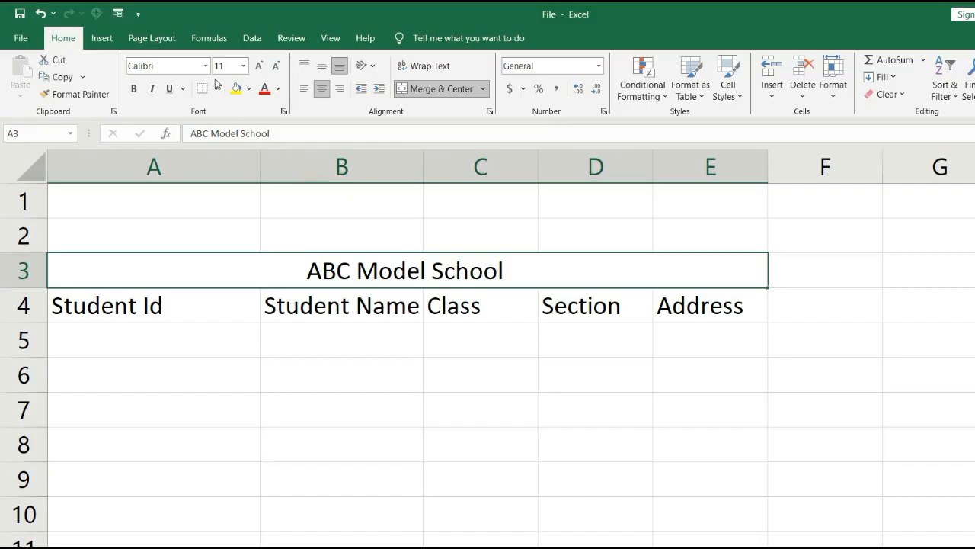
Format the merged school title in row 3 with red font color and bold
{"action": "left_click", "coordinate": [278, 88]}
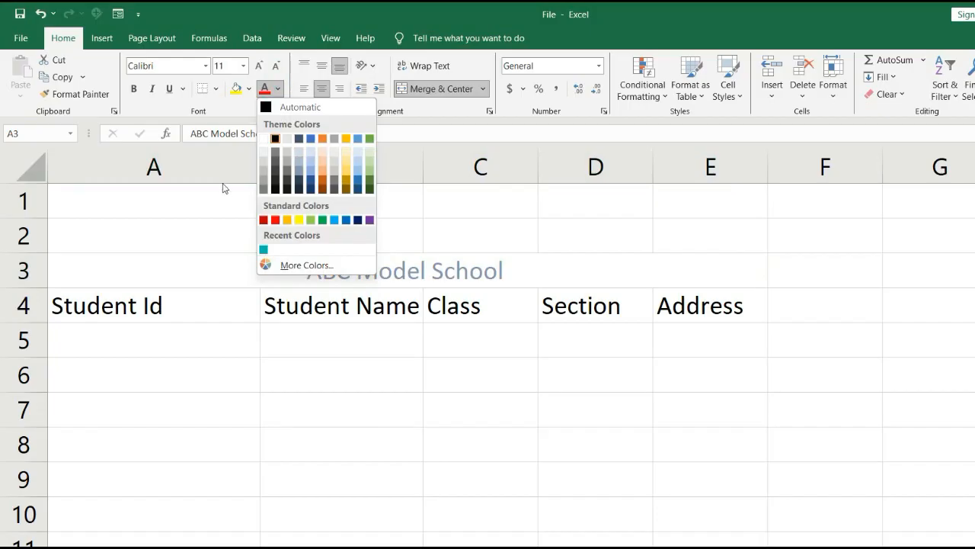
{"action": "left_click", "coordinate": [275, 219]}
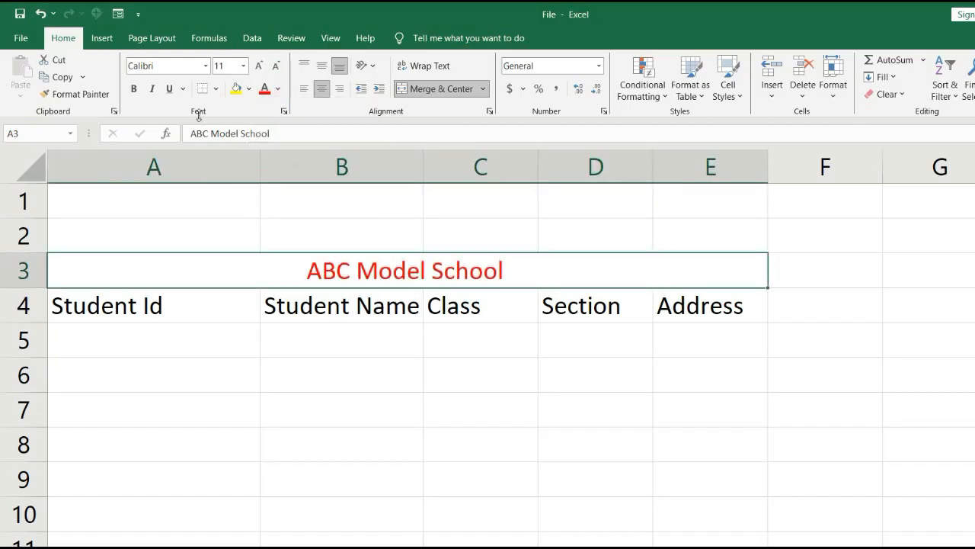
{"action": "key", "text": "ctrl+b"}
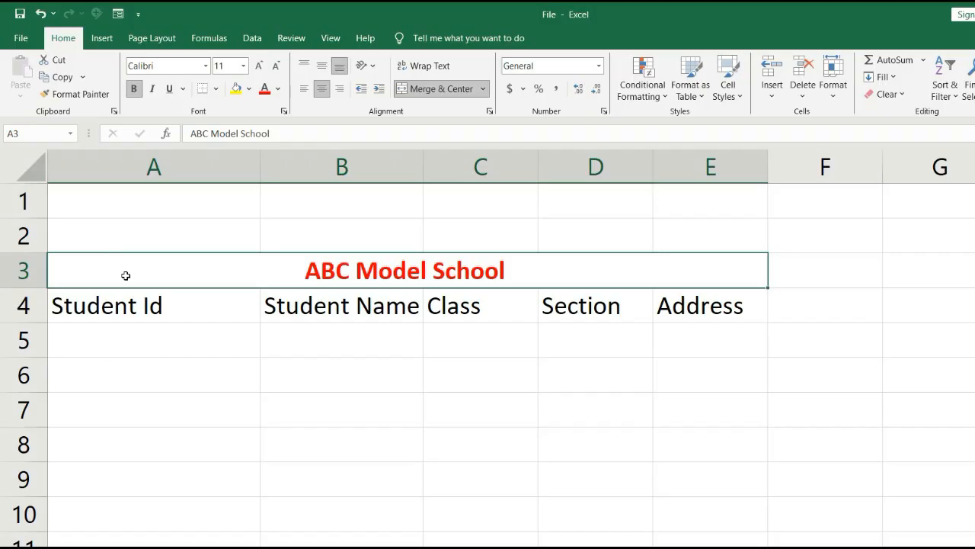
Enter the first student's ID in A5 and the student's name in B5
{"action": "left_click", "coordinate": [156, 343]}
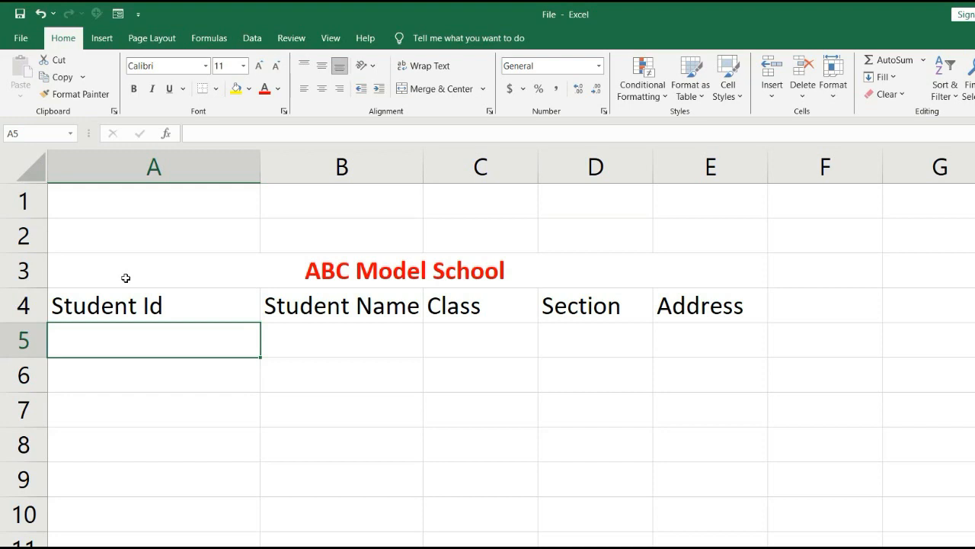
{"action": "type", "text": "A1"}
{"action": "key", "text": "Return"}
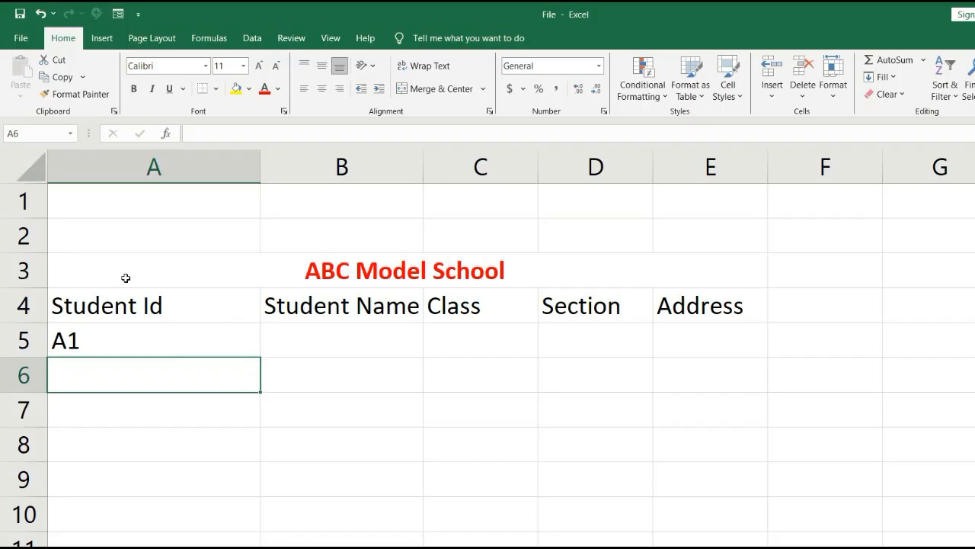
{"action": "key", "text": "Up"}
{"action": "key", "text": "Right"}
{"action": "key", "text": "Right"}
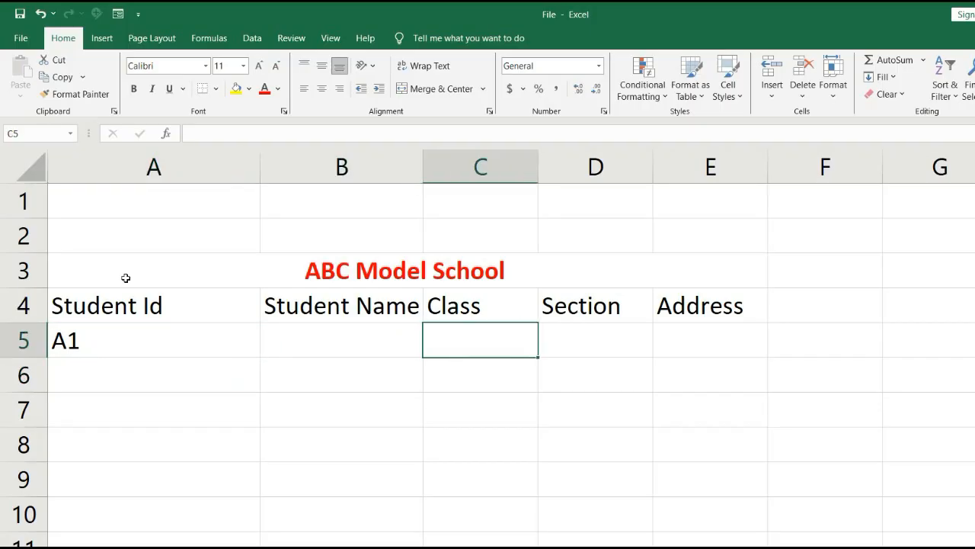
{"action": "key", "text": "Left"}
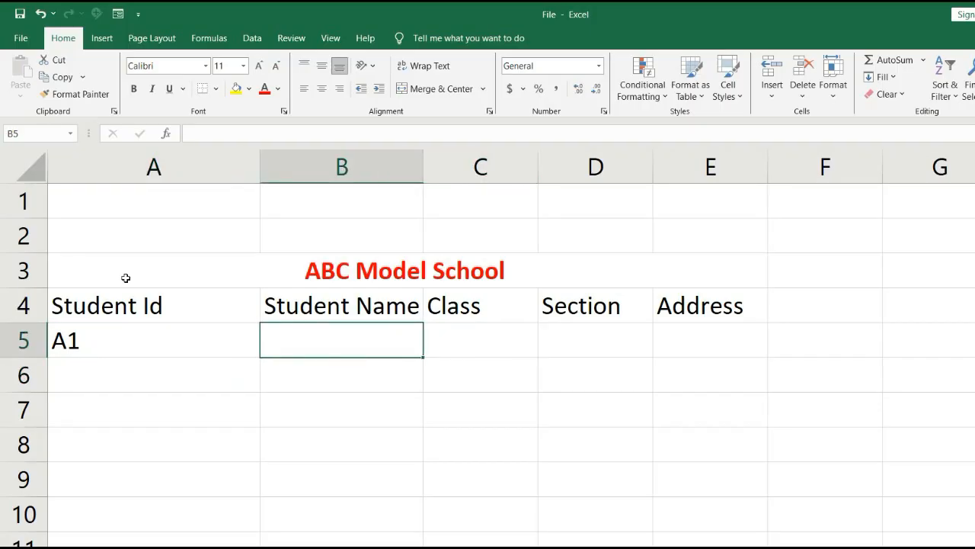
{"action": "type", "text": "Ali"}
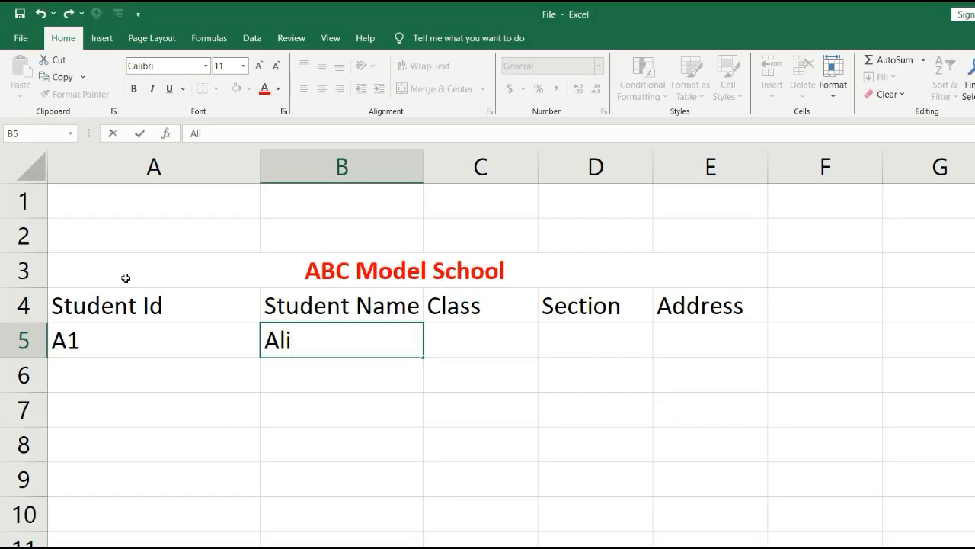
{"action": "key", "text": "Right"}
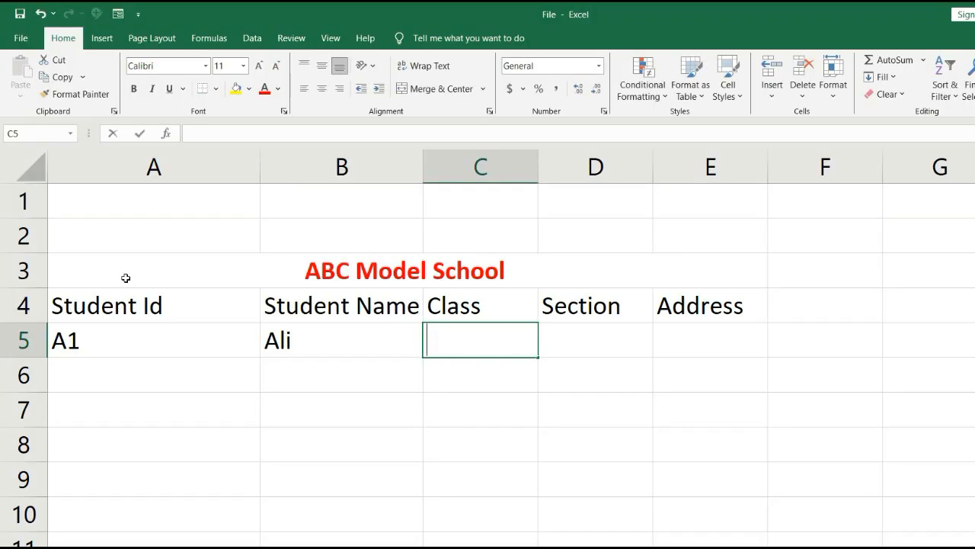
Complete the first student's record in row 5 with class 4, section A and the student's address
{"action": "type", "text": "4"}
{"action": "key", "text": "Right"}
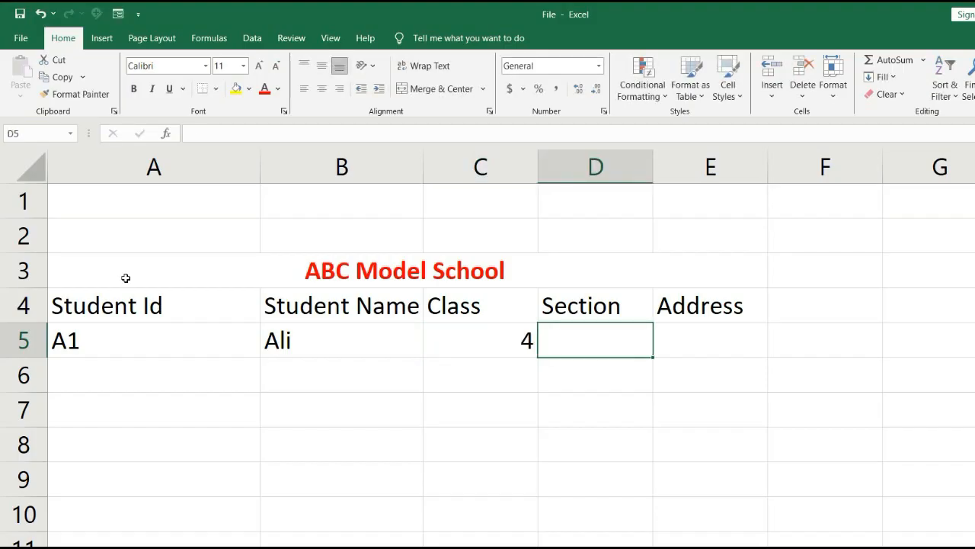
{"action": "type", "text": "A"}
{"action": "key", "text": "Right"}
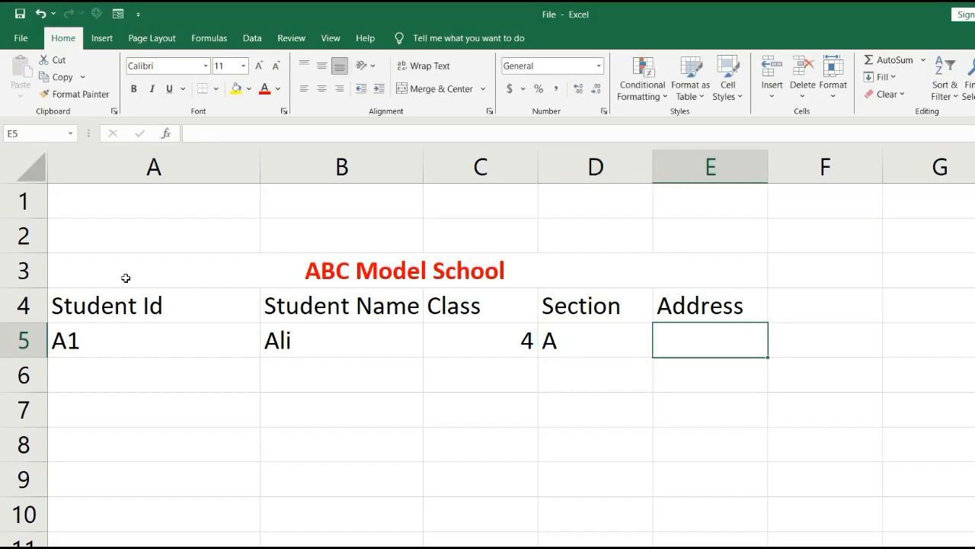
{"action": "type", "text": "DHA"}
{"action": "key", "text": "Right"}
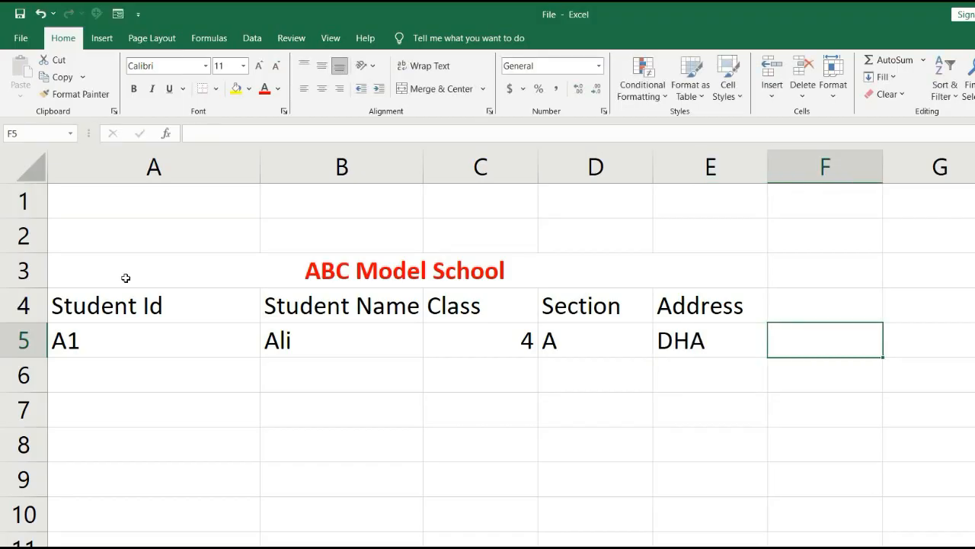
Clear the first student's record from cells A5 to E5
{"action": "key", "text": "Left"}
{"action": "key", "text": "Left"}
{"action": "key", "text": "Left"}
{"action": "key", "text": "Left"}
{"action": "key", "text": "Left"}
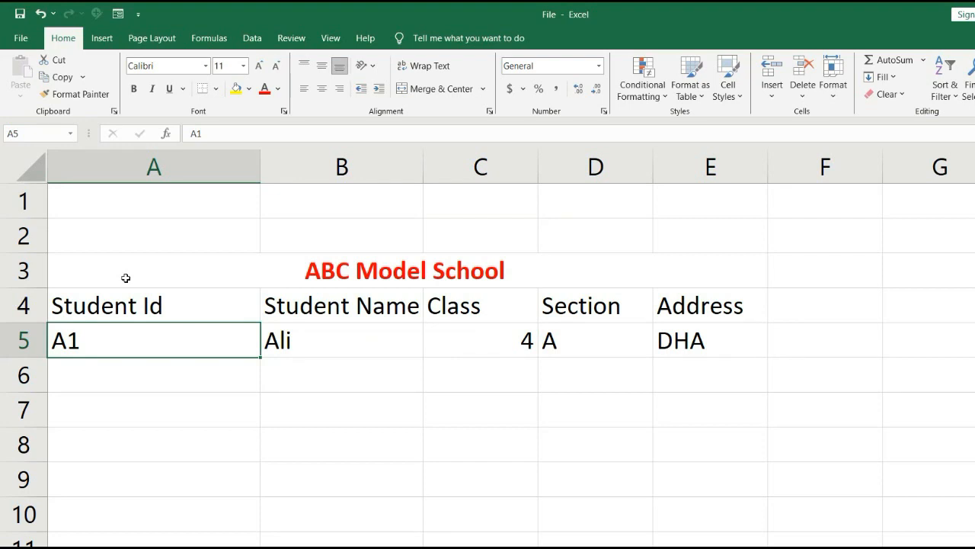
{"action": "key", "text": "shift+Right"}
{"action": "key", "text": "shift+Right"}
{"action": "key", "text": "shift+Right"}
{"action": "key", "text": "shift+Right"}
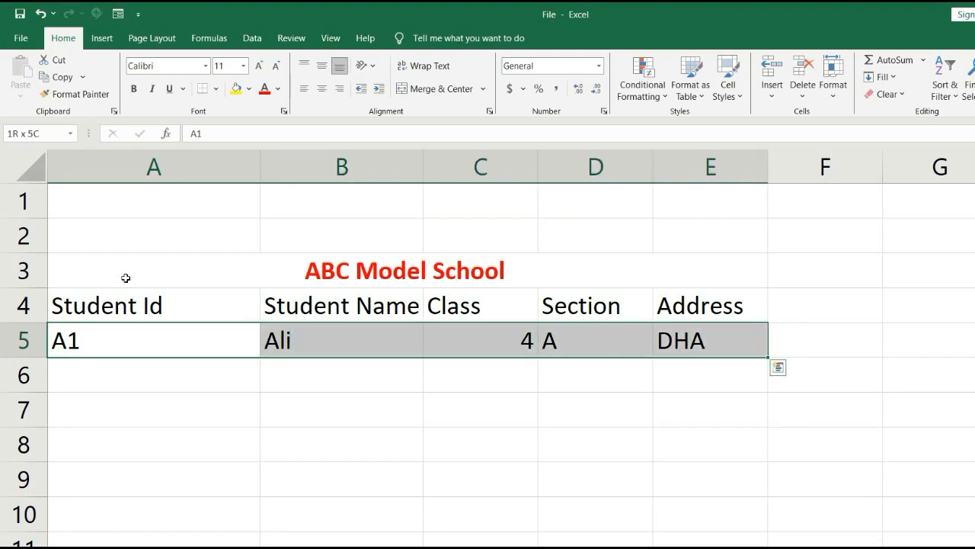
{"action": "key", "text": "Delete"}
{"action": "key", "text": "Left"}
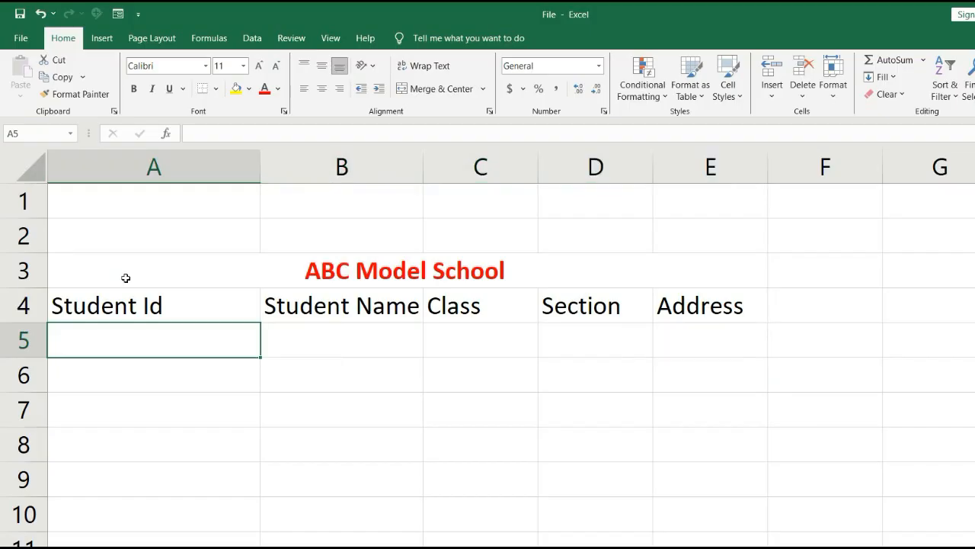
Select the column header cells A4 to E4
{"action": "key", "text": "Up"}
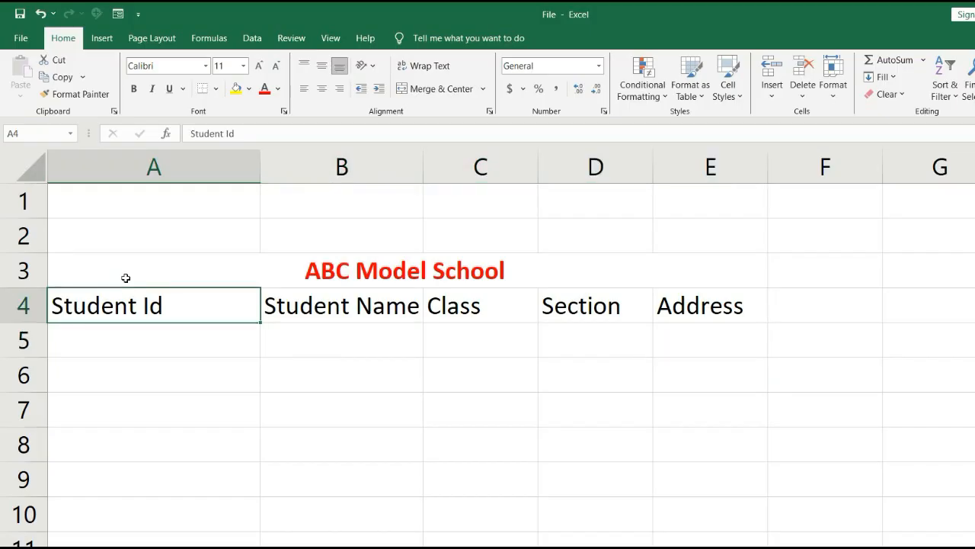
{"action": "key", "text": "shift+Right"}
{"action": "key", "text": "shift+Right"}
{"action": "key", "text": "shift+Right"}
{"action": "key", "text": "shift+Right"}
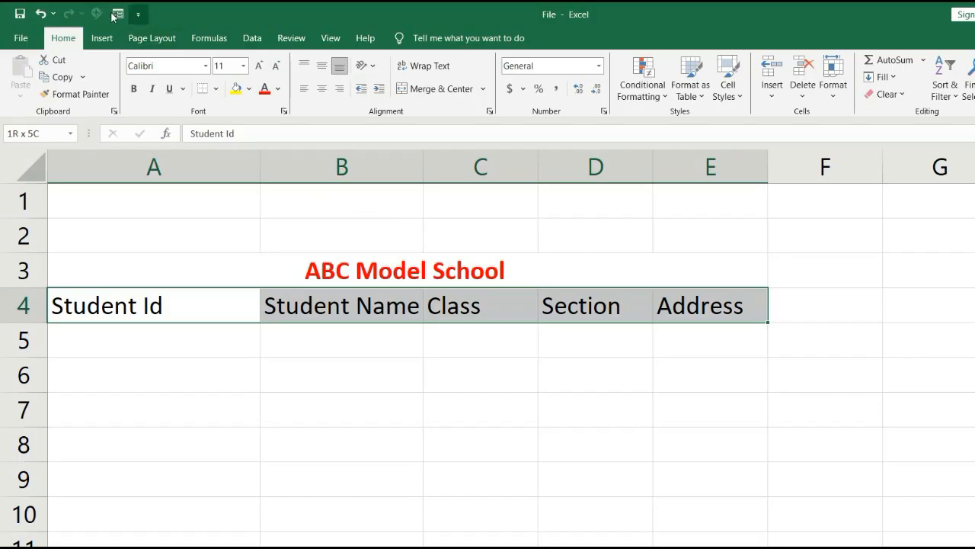
Open the Quick Access Toolbar customization options and list All Commands
{"action": "left_click", "coordinate": [138, 14]}
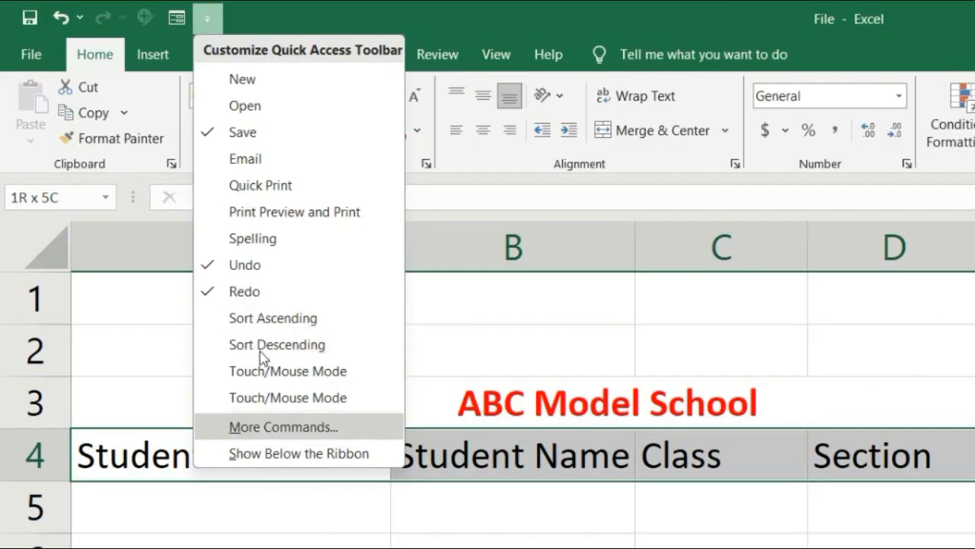
{"action": "left_click", "coordinate": [320, 427]}
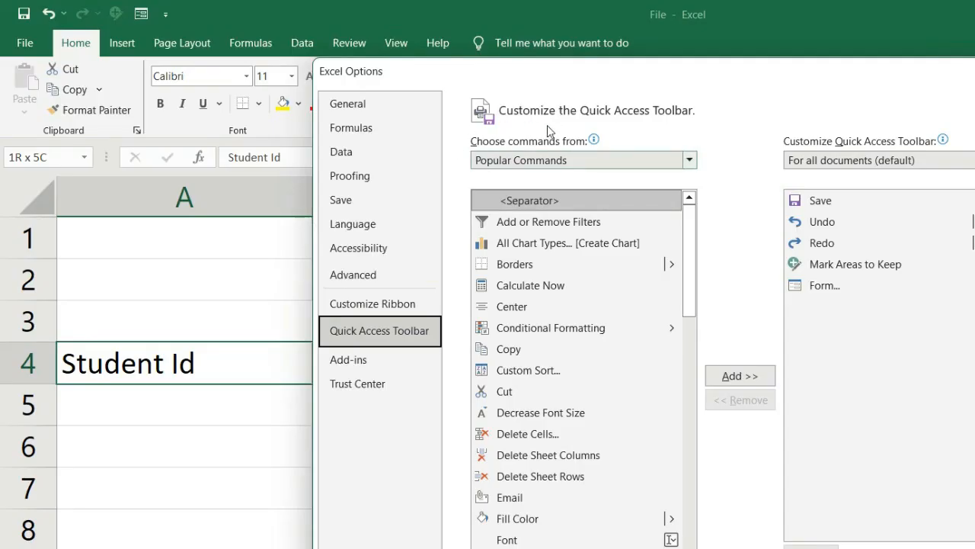
{"action": "left_click", "coordinate": [688, 159]}
{"action": "key", "text": "Down"}
{"action": "key", "text": "Down"}
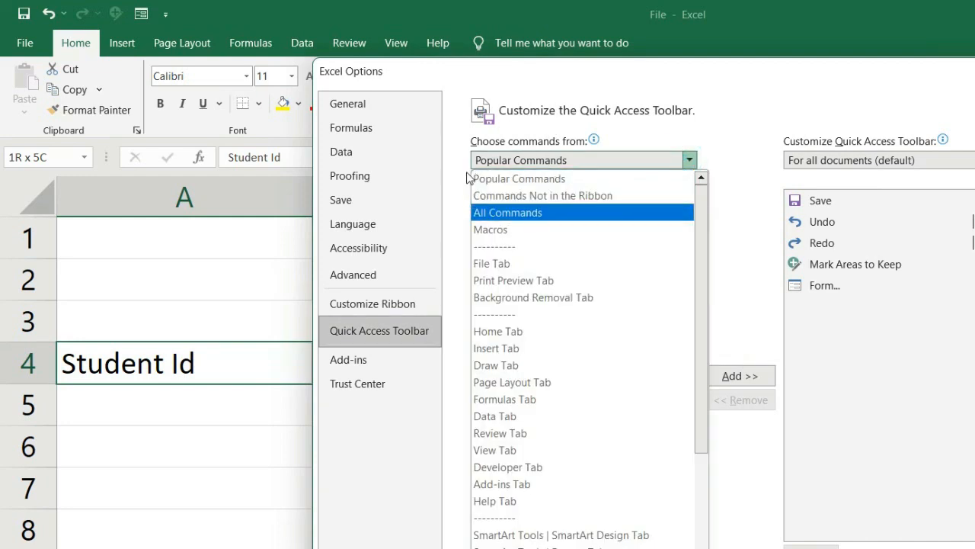
{"action": "left_click", "coordinate": [583, 216]}
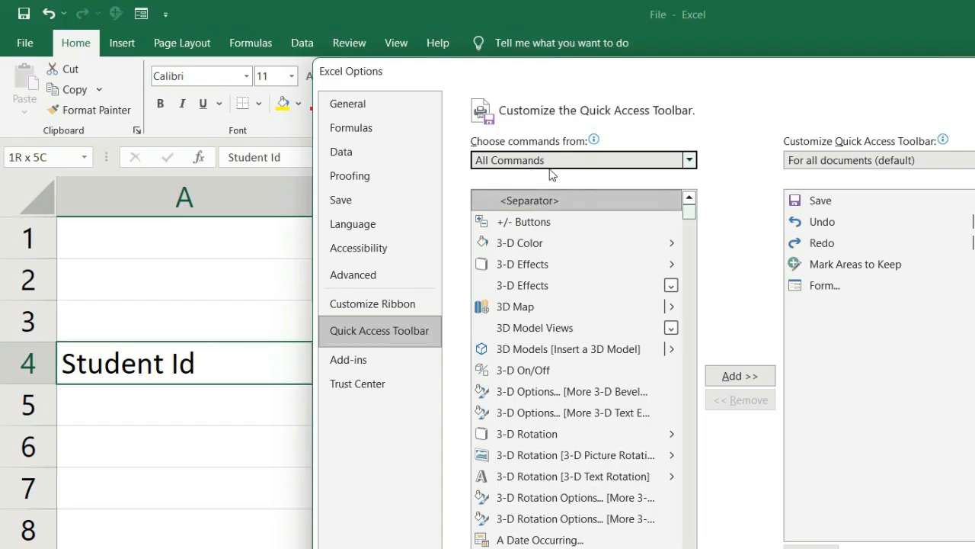
Locate and select the Form... command among all available commands, and accept the options
{"action": "left_click", "coordinate": [688, 211]}
{"action": "left_click_drag", "start_coordinate": [689, 211], "coordinate": [689, 222]}
{"action": "scroll", "coordinate": [554, 182], "scroll_direction": "up", "scroll_amount": 2}
{"action": "scroll", "coordinate": [552, 185], "scroll_direction": "down", "scroll_amount": 15}
{"action": "scroll", "coordinate": [554, 196], "scroll_direction": "down", "scroll_amount": 10}
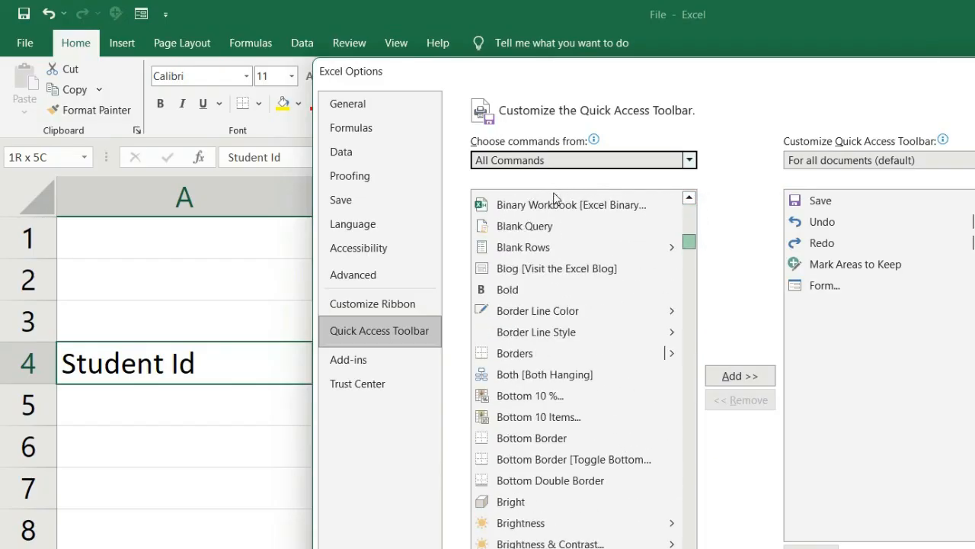
{"action": "scroll", "coordinate": [555, 196], "scroll_direction": "down", "scroll_amount": 5}
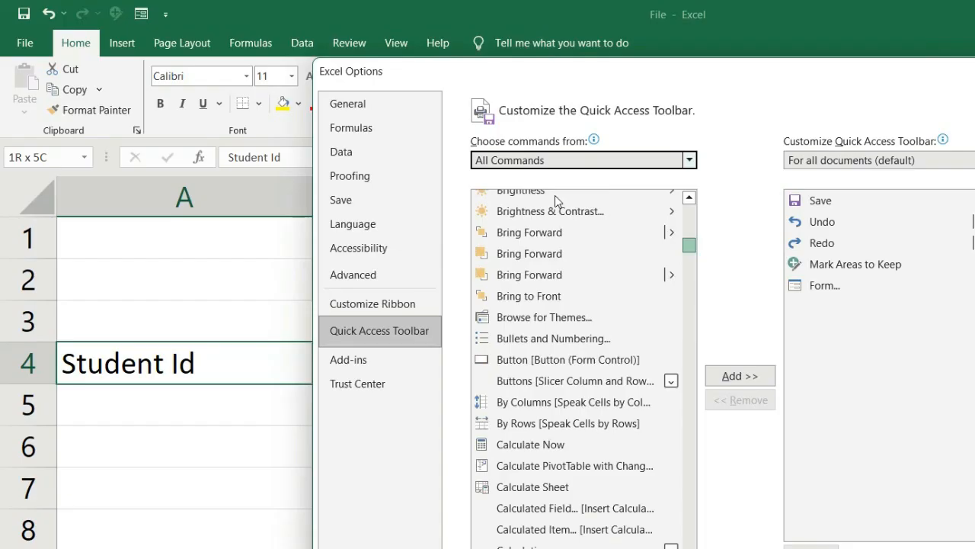
{"action": "scroll", "coordinate": [554, 196], "scroll_direction": "down", "scroll_amount": 10}
{"action": "scroll", "coordinate": [556, 205], "scroll_direction": "down", "scroll_amount": 5}
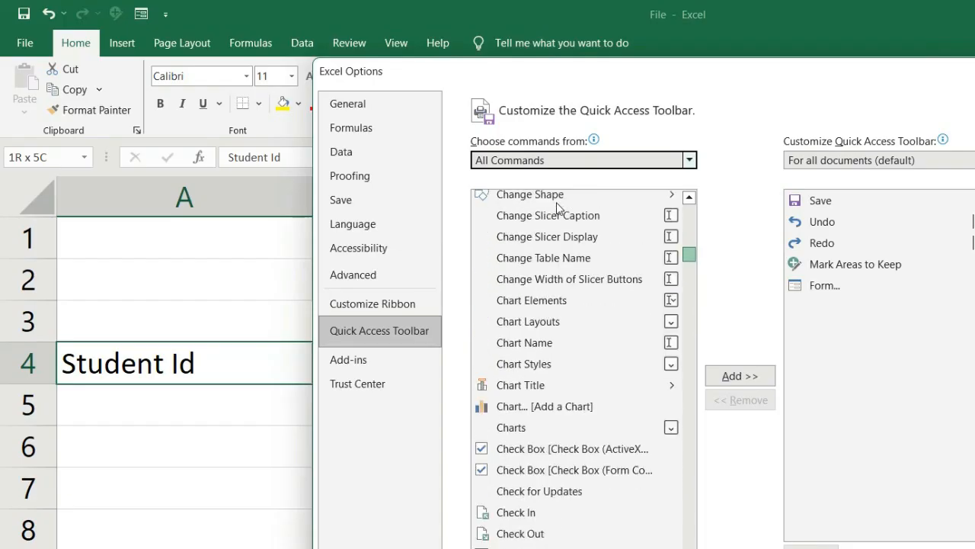
{"action": "scroll", "coordinate": [559, 217], "scroll_direction": "down", "scroll_amount": 10}
{"action": "scroll", "coordinate": [557, 343], "scroll_direction": "down", "scroll_amount": 20}
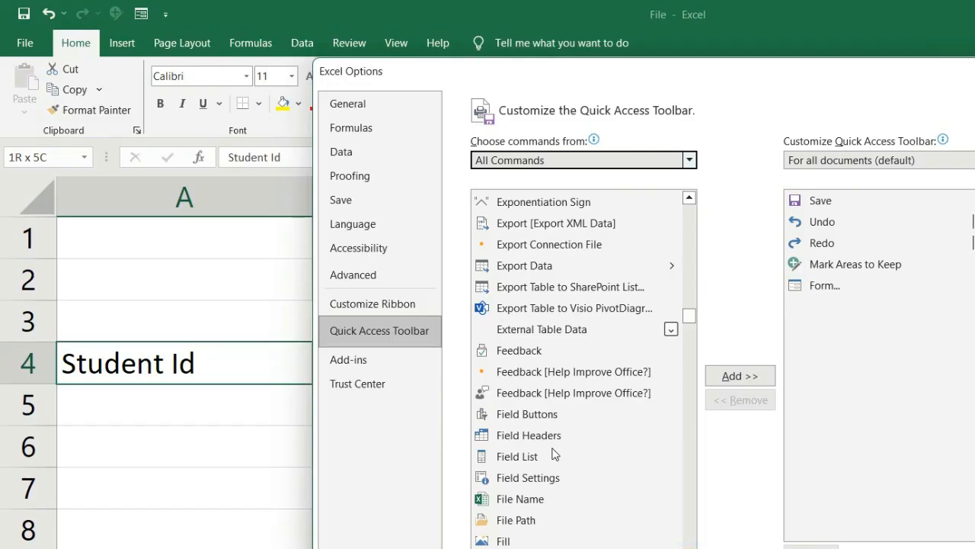
{"action": "scroll", "coordinate": [555, 453], "scroll_direction": "down", "scroll_amount": 1}
{"action": "scroll", "coordinate": [553, 453], "scroll_direction": "down", "scroll_amount": 3}
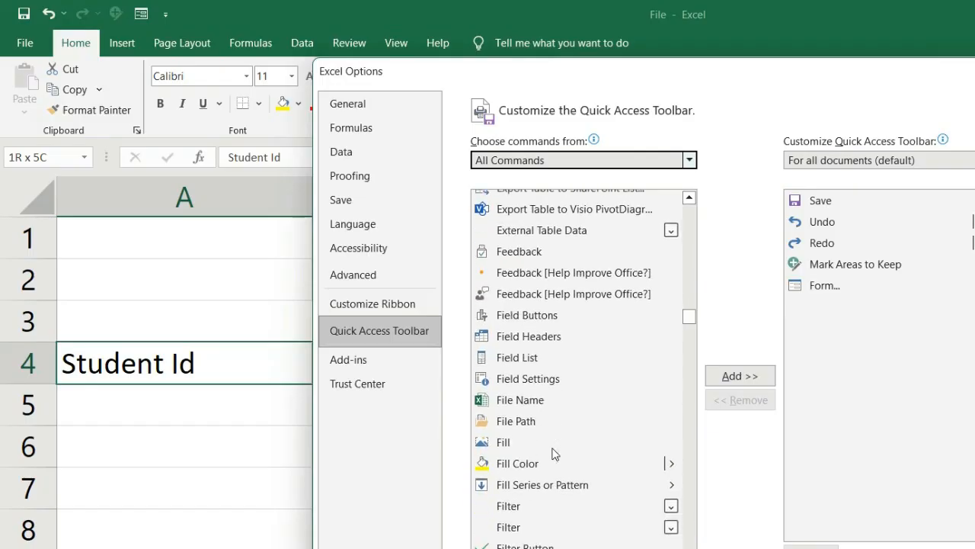
{"action": "scroll", "coordinate": [554, 452], "scroll_direction": "down", "scroll_amount": 3}
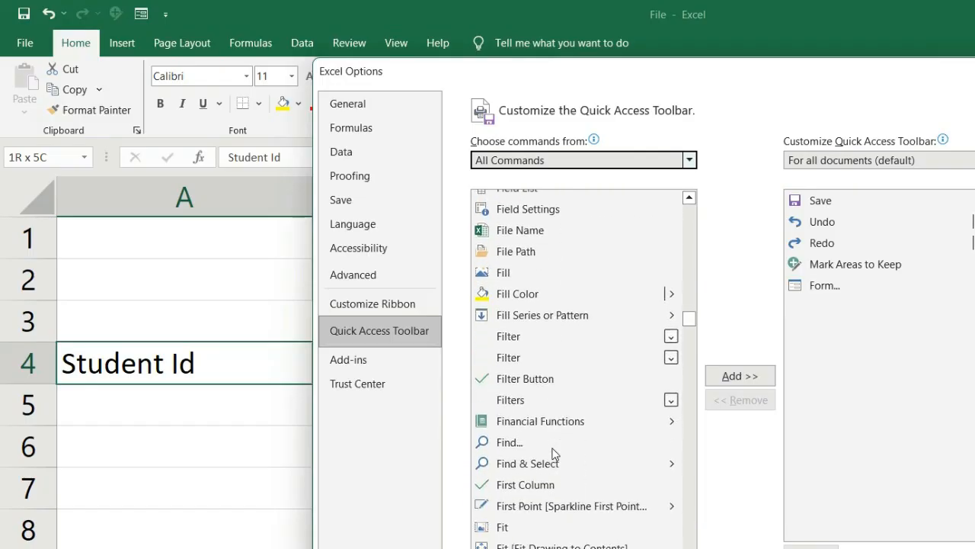
{"action": "scroll", "coordinate": [554, 453], "scroll_direction": "down", "scroll_amount": 3}
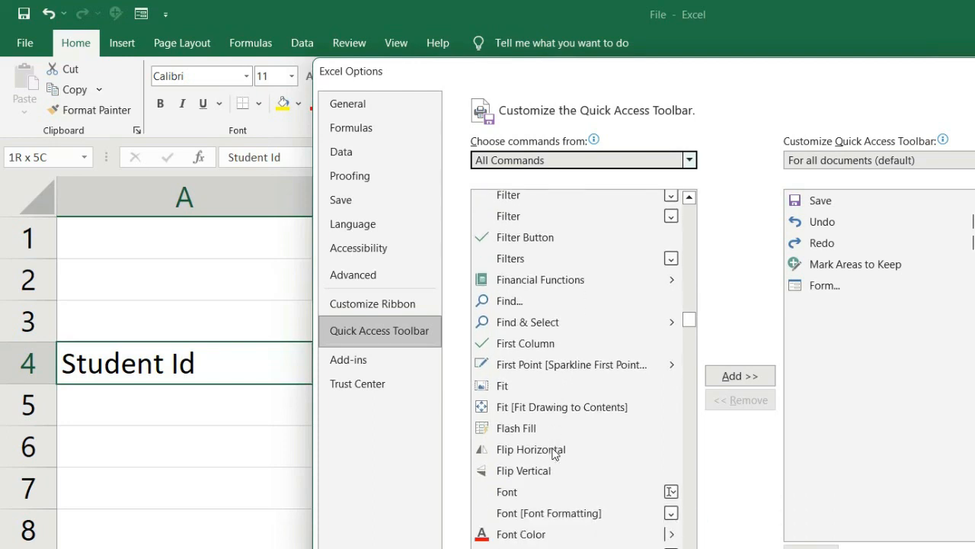
{"action": "scroll", "coordinate": [554, 452], "scroll_direction": "down", "scroll_amount": 1}
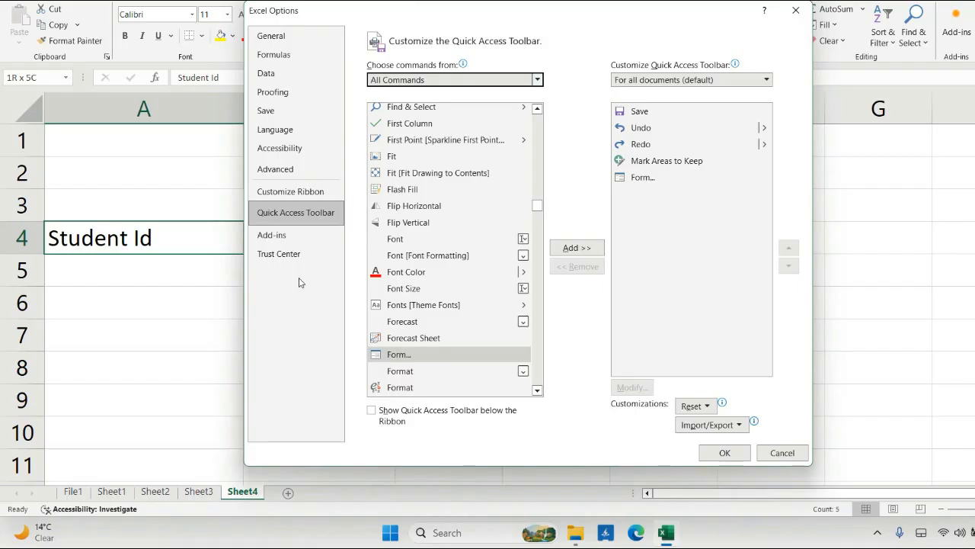
{"action": "left_click", "coordinate": [397, 355]}
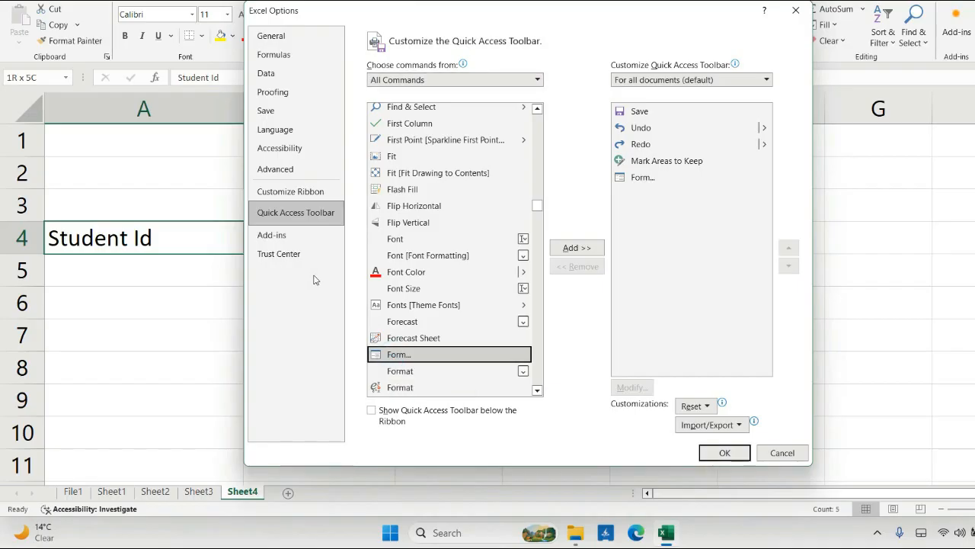
{"action": "key", "text": "Return"}
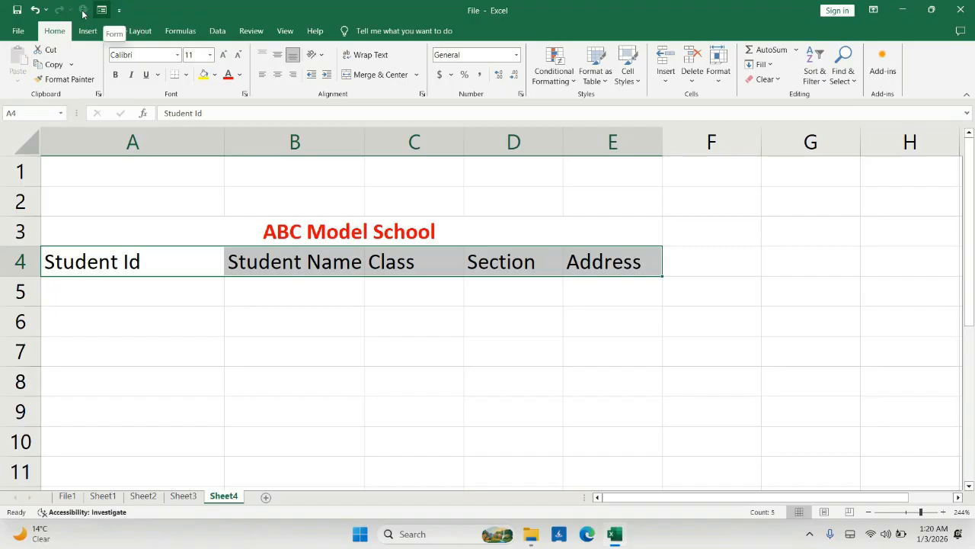
Open the data entry form for the selected headers, using the first row of the selection as column labels
{"action": "left_click", "coordinate": [101, 10]}
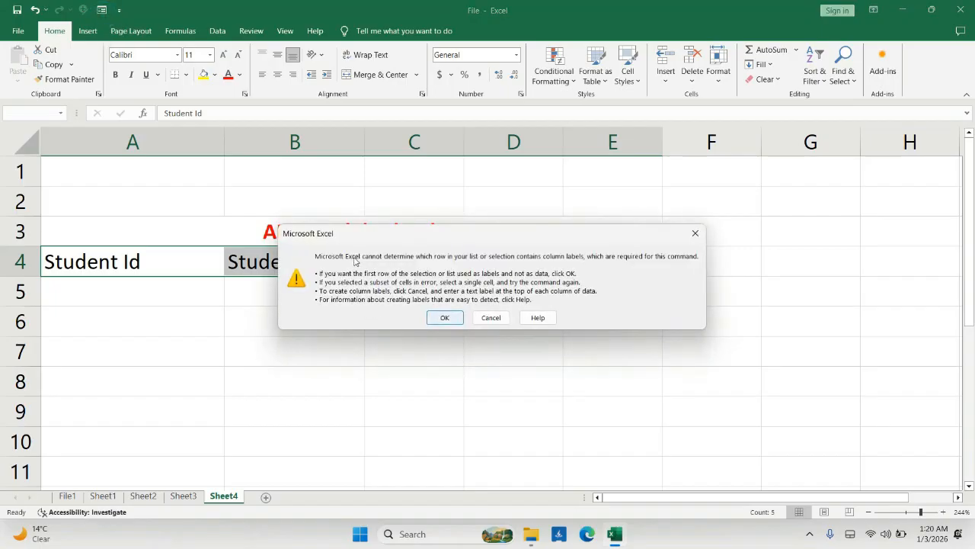
{"action": "left_click", "coordinate": [444, 317]}
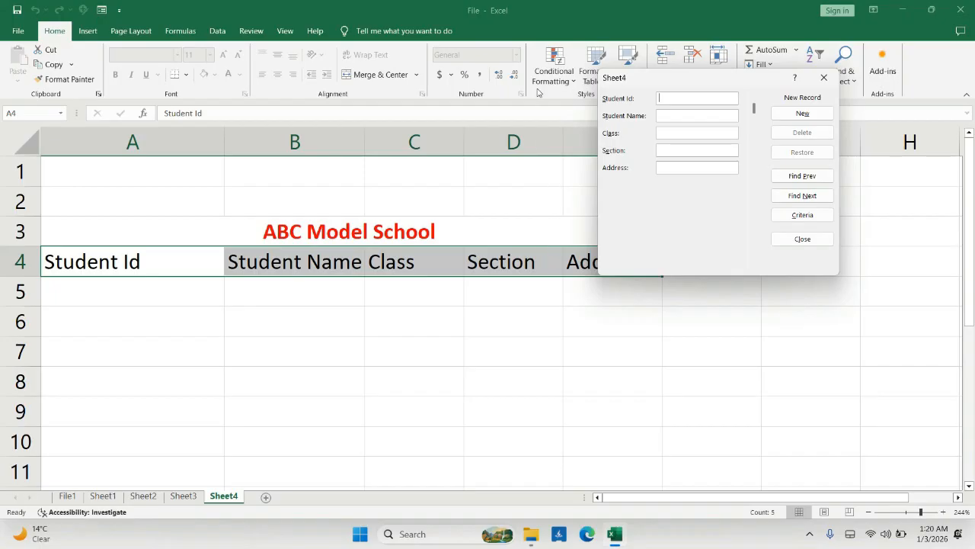
{"action": "left_click", "coordinate": [670, 98]}
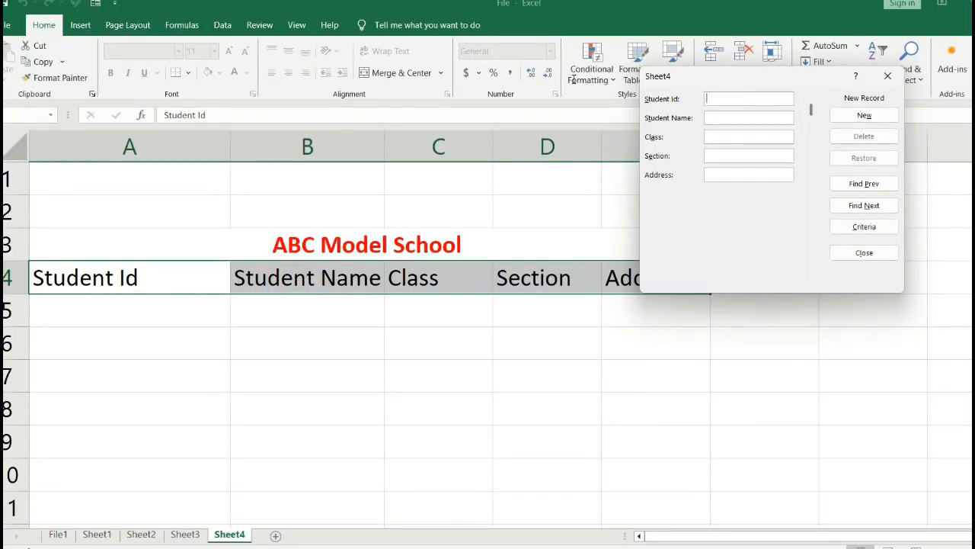
Add the first student's record through the form with ID, name, class 4, section A and the student's address
{"action": "key", "text": "BackSpace"}
{"action": "type", "text": "A1"}
{"action": "type", "text": "a"}
{"action": "key", "text": "BackSpace"}
{"action": "type", "text": "A"}
{"action": "type", "text": "L"}
{"action": "type", "text": "4"}
{"action": "key", "text": "Tab"}
{"action": "type", "text": "ADHa"}
{"action": "key", "text": "BackSpace"}
{"action": "type", "text": "A"}
{"action": "key", "text": "Return"}
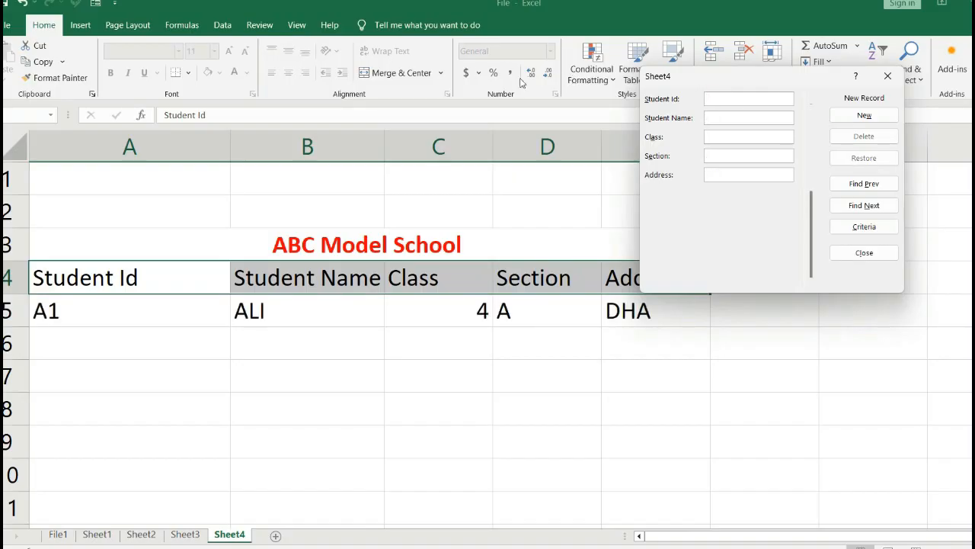
Move the form clear of the table and add the second student's ID, name, class 4, section B and address
{"action": "mouse_move", "coordinate": [729, 76]}
{"action": "left_mouse_down"}
{"action": "mouse_move", "coordinate": [952, 121]}
{"action": "mouse_move", "coordinate": [924, 117]}
{"action": "mouse_move", "coordinate": [651, 480]}
{"action": "left_mouse_up"}
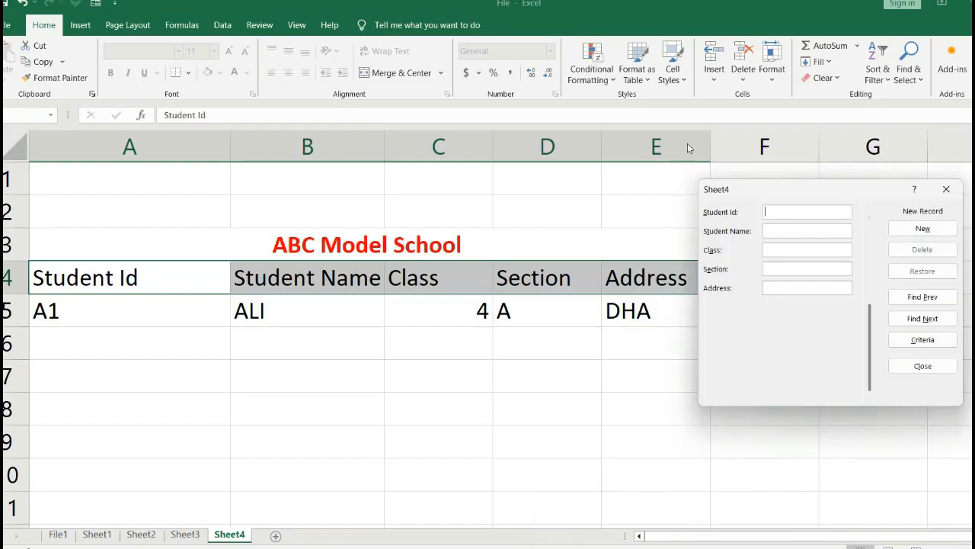
{"action": "type", "text": "A2"}
{"action": "type", "text": "ZIA"}
{"action": "key", "text": "Tab"}
{"action": "type", "text": "4"}
{"action": "type", "text": "B"}
{"action": "type", "text": "D"}
{"action": "key", "text": "BackSpace"}
{"action": "key", "text": "Tab"}
{"action": "type", "text": "DHA"}
{"action": "key", "text": "Return"}
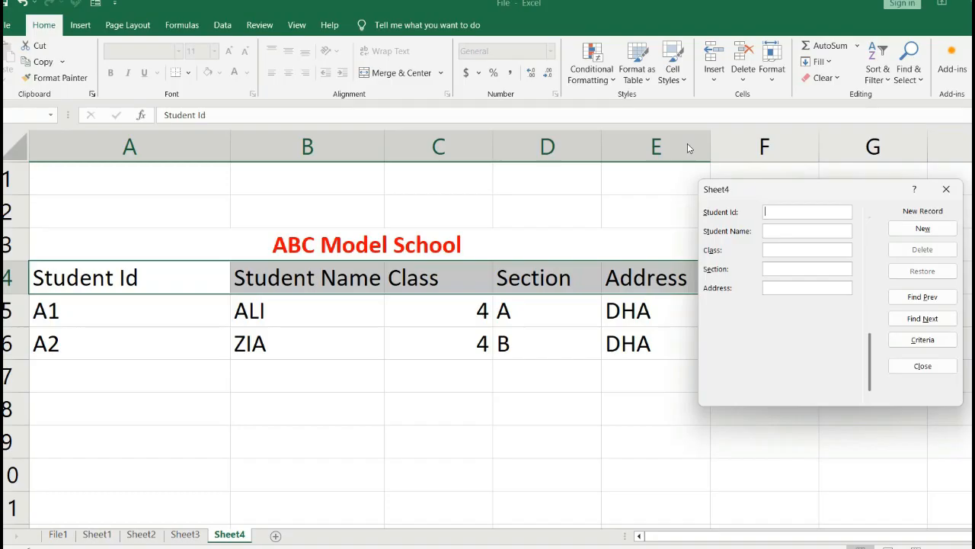
Add the third student's ID, name, class 4, section C and address, and close the form
{"action": "type", "text": "A3"}
{"action": "key", "text": "Tab"}
{"action": "type", "text": "SANA"}
{"action": "type", "text": "4"}
{"action": "key", "text": "Tab"}
{"action": "type", "text": "CMALIR"}
{"action": "key", "text": "Return"}
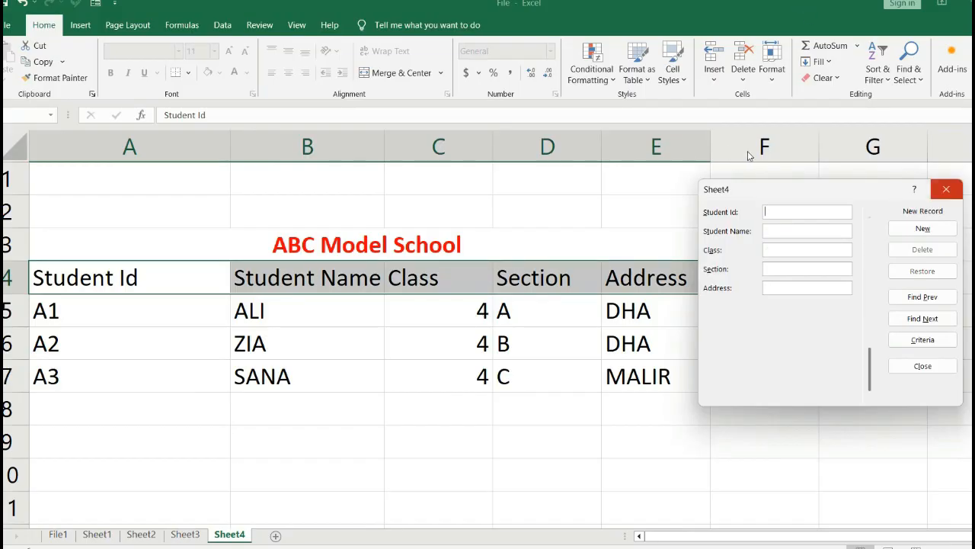
{"action": "key", "text": "Escape"}
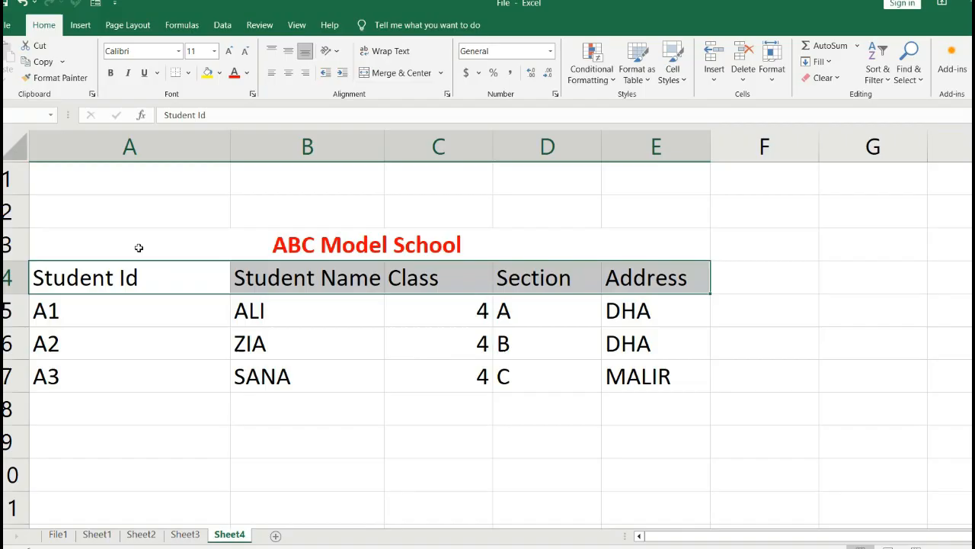
Apply All Borders to the student table in cells A4 to E7
{"action": "left_click", "coordinate": [181, 384]}
{"action": "left_click_drag", "start_coordinate": [94, 220], "coordinate": [526, 295]}
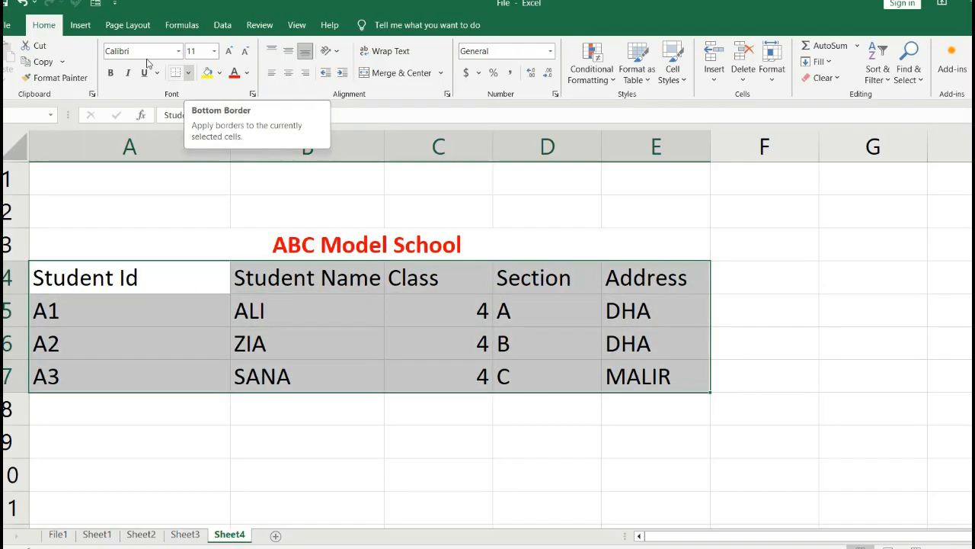
{"action": "left_click", "coordinate": [187, 73]}
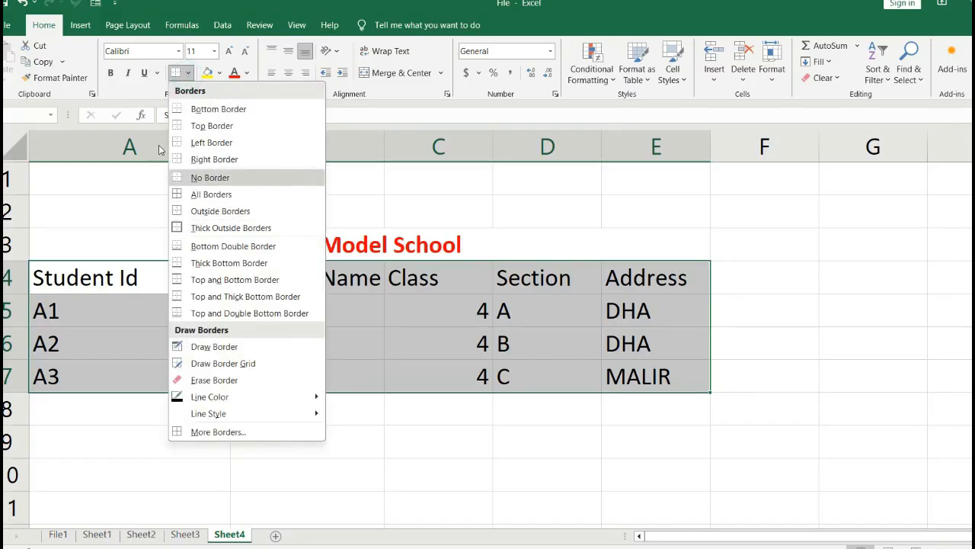
{"action": "left_click", "coordinate": [204, 195]}
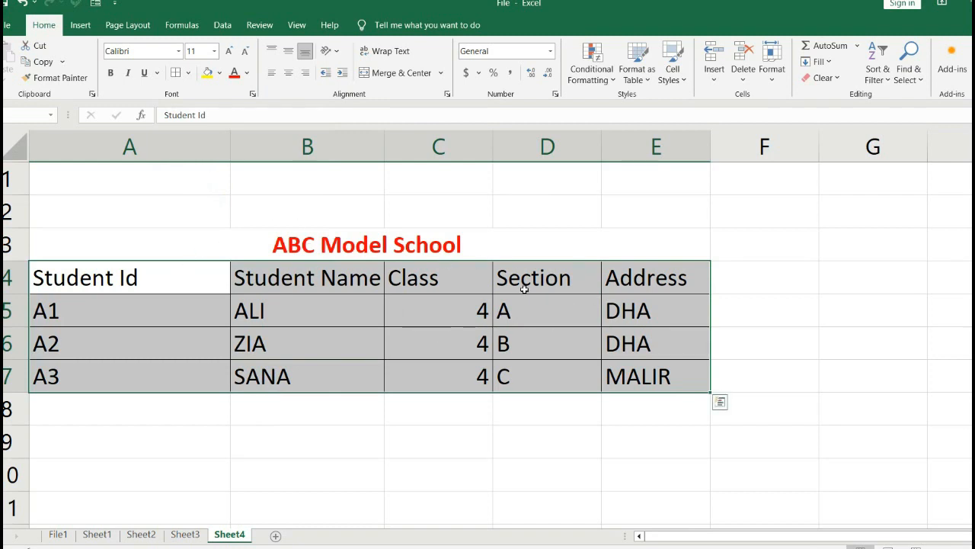
{"action": "left_click", "coordinate": [214, 371]}
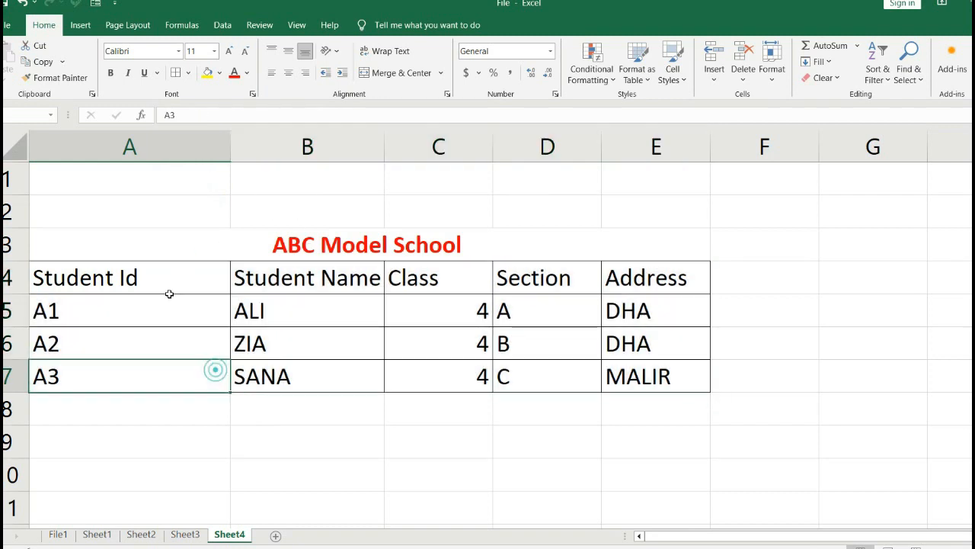
{"action": "left_click", "coordinate": [138, 278]}
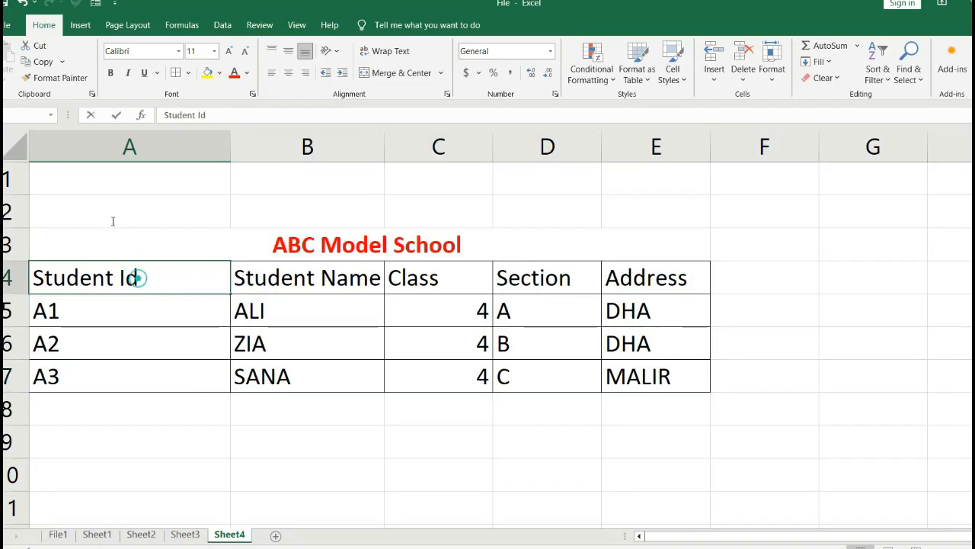
{"action": "key", "text": "Right"}
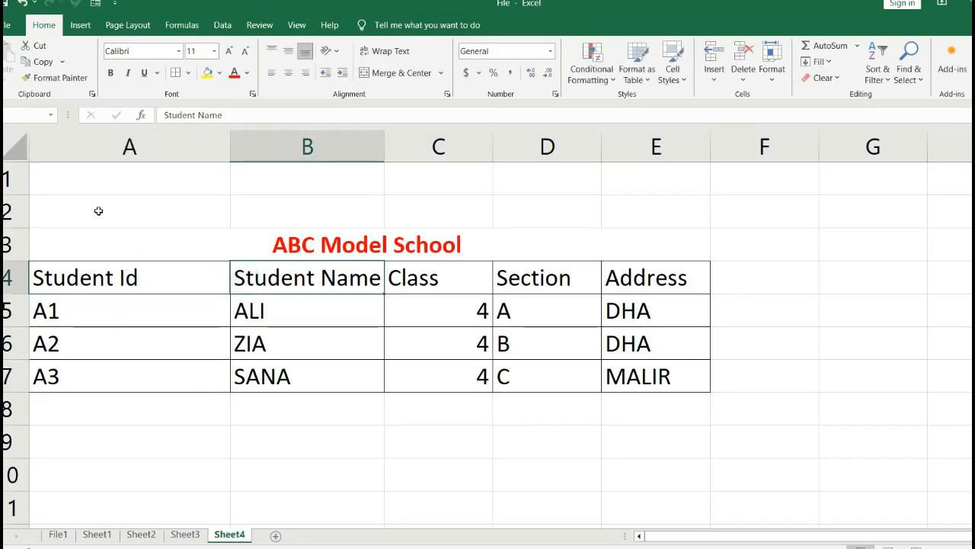
{"action": "left_click", "coordinate": [121, 245]}
{"action": "key", "text": "shift+Down"}
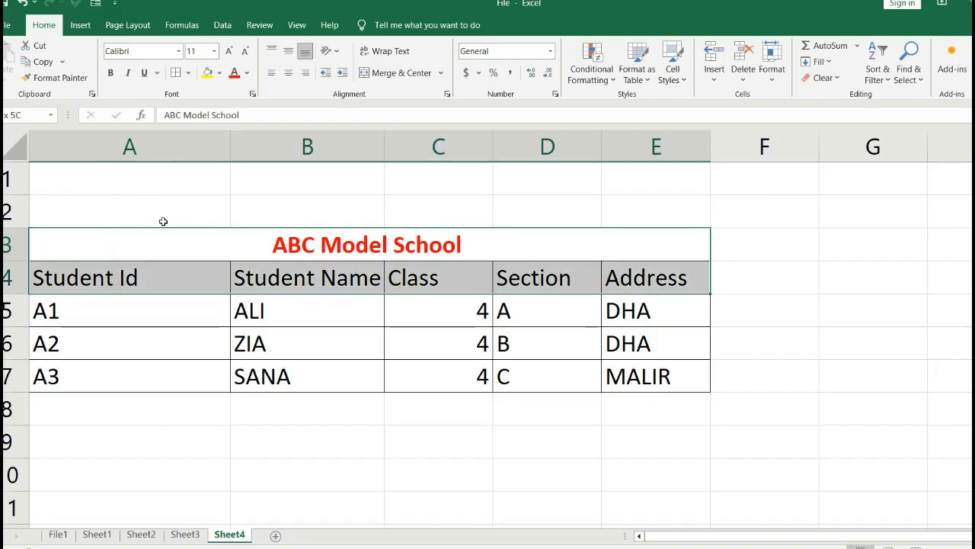
{"action": "left_click", "coordinate": [209, 290]}
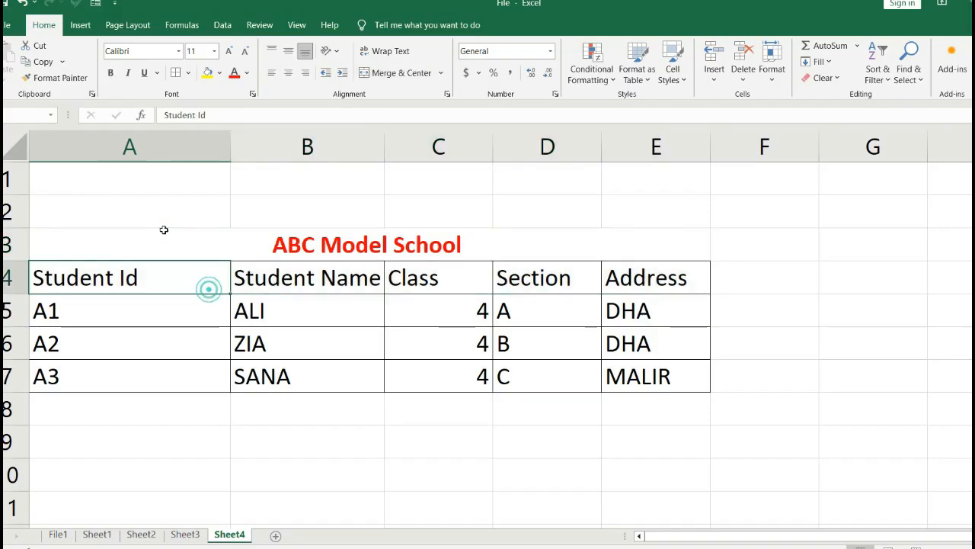
Apply Thick Outside Borders to the title and header rows A3:E4, and separately to the student rows A5:E7
{"action": "left_click", "coordinate": [152, 229]}
{"action": "key", "text": "shift+Down"}
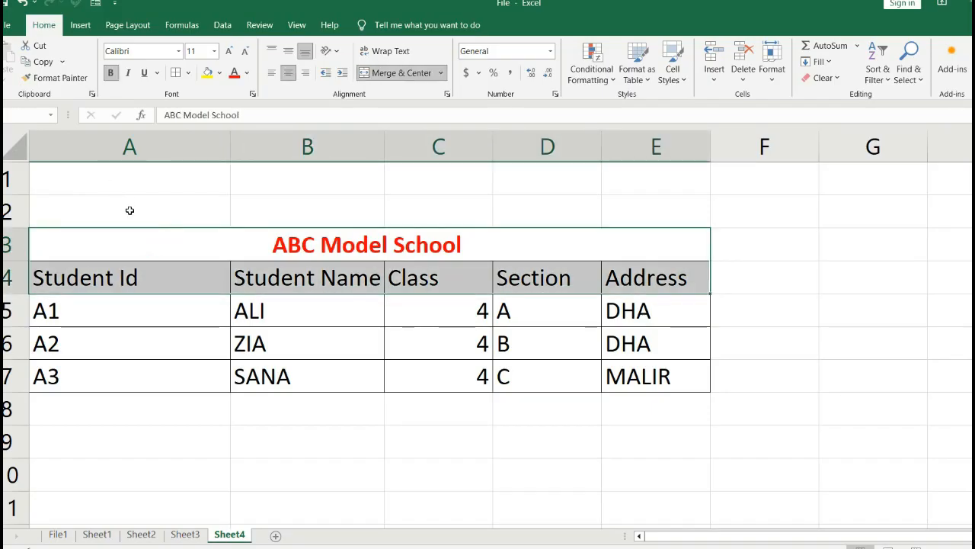
{"action": "left_click", "coordinate": [189, 72]}
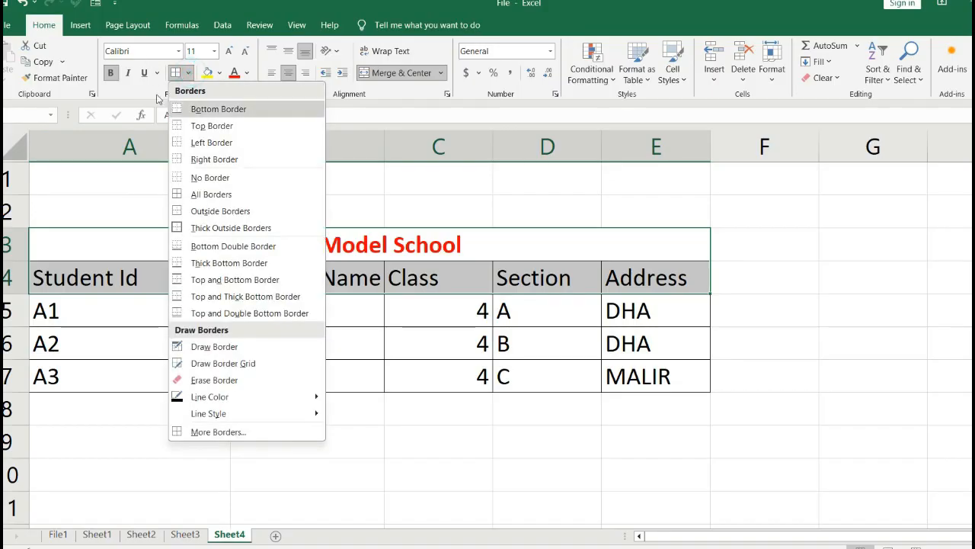
{"action": "left_click", "coordinate": [198, 225]}
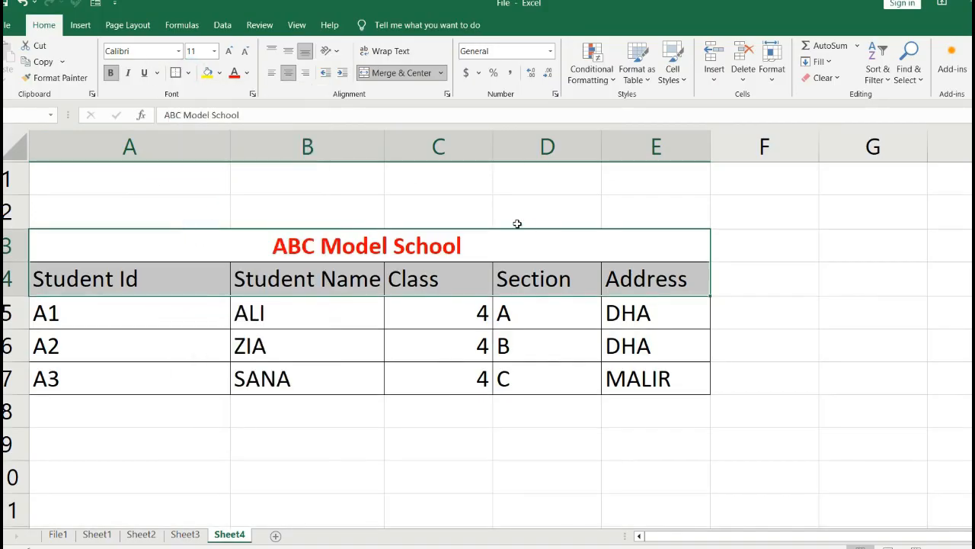
{"action": "left_click", "coordinate": [780, 301]}
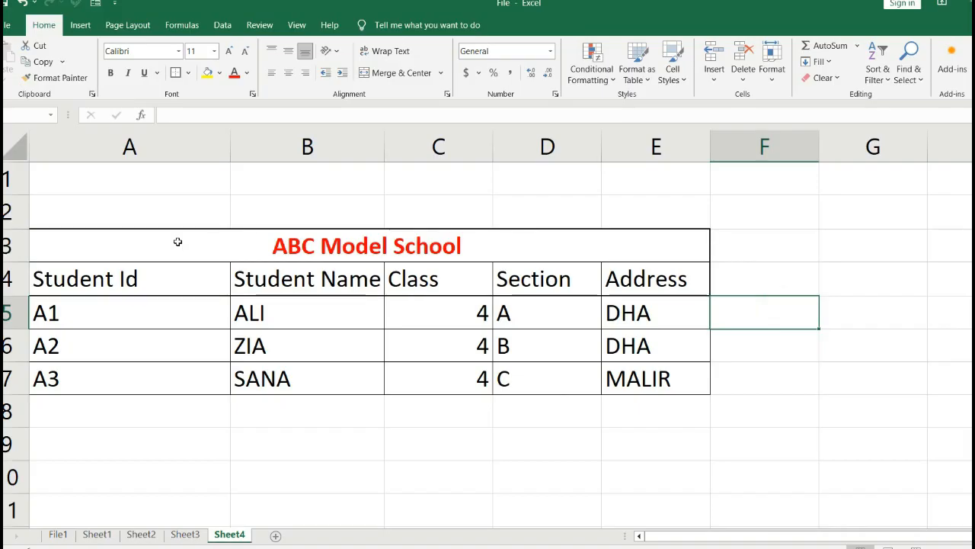
{"action": "left_click_drag", "start_coordinate": [164, 312], "coordinate": [488, 307]}
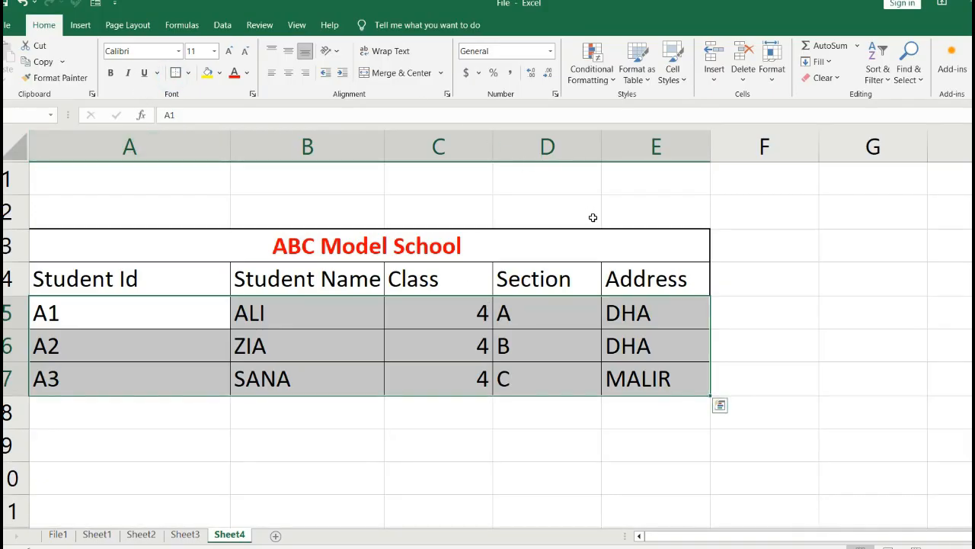
{"action": "left_click", "coordinate": [745, 274]}
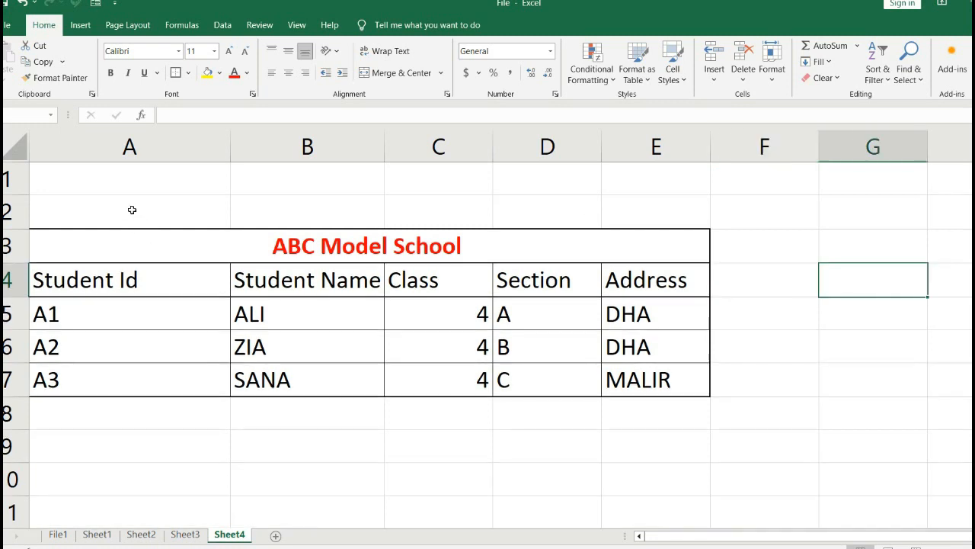
Fill the merged ABC Model School title row with yellow and the header cells A4 to E4 with the recent teal colour
{"action": "left_click", "coordinate": [172, 247]}
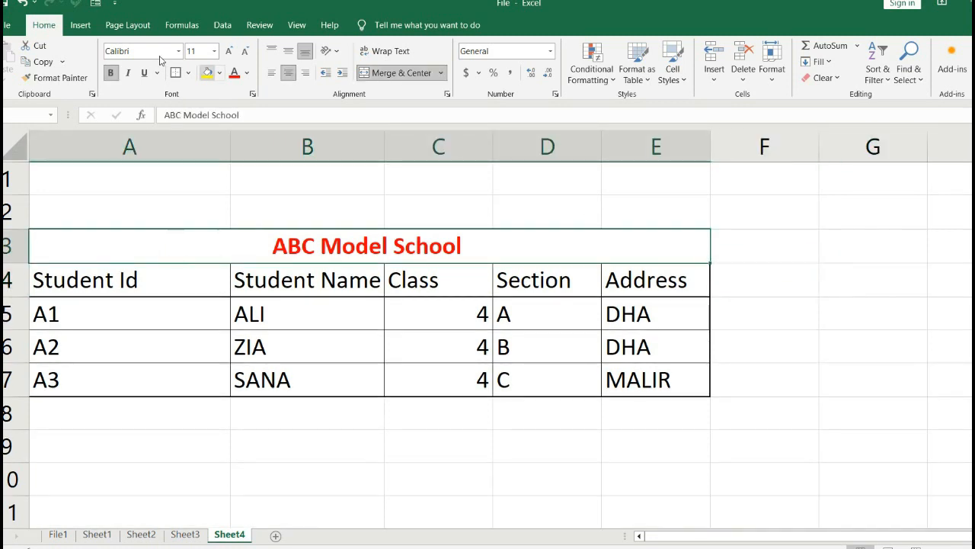
{"action": "left_click", "coordinate": [206, 72]}
{"action": "left_click", "coordinate": [140, 272]}
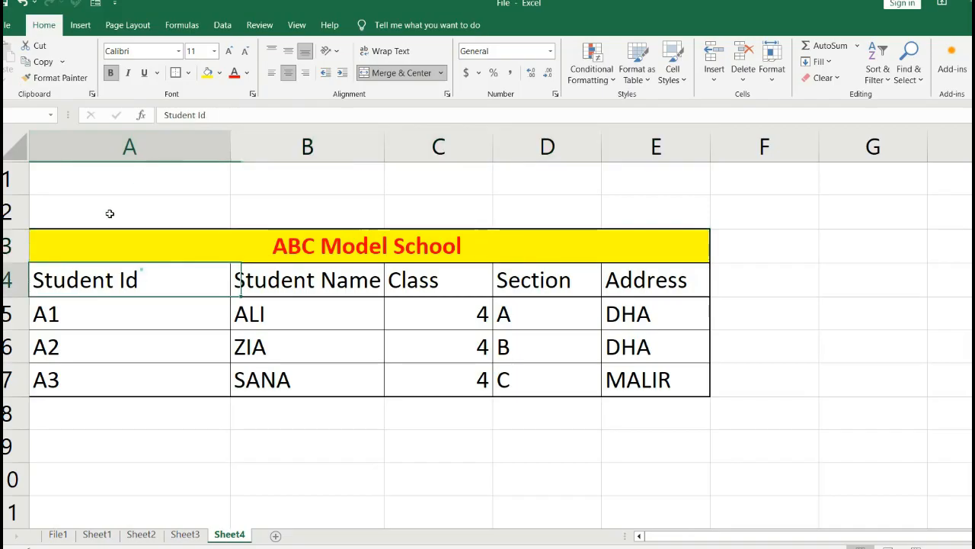
{"action": "left_click_drag", "start_coordinate": [141, 271], "coordinate": [320, 272]}
{"action": "left_click_drag", "start_coordinate": [288, 214], "coordinate": [483, 222]}
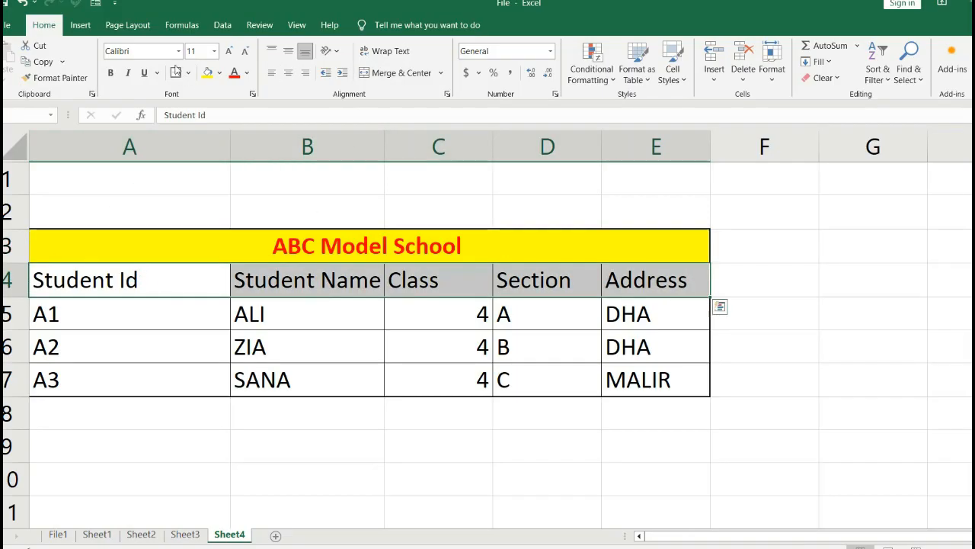
{"action": "left_click", "coordinate": [219, 72]}
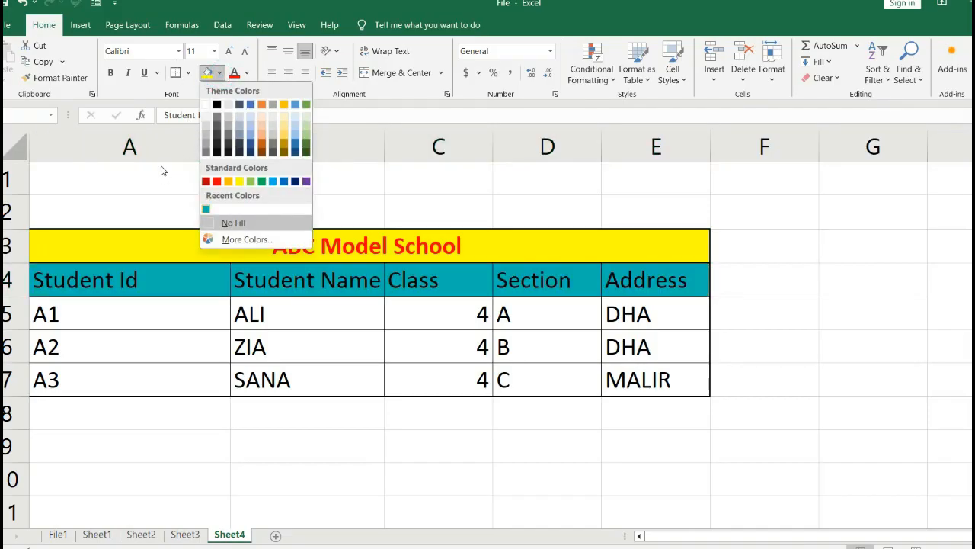
{"action": "left_click", "coordinate": [205, 209]}
{"action": "left_click", "coordinate": [886, 303]}
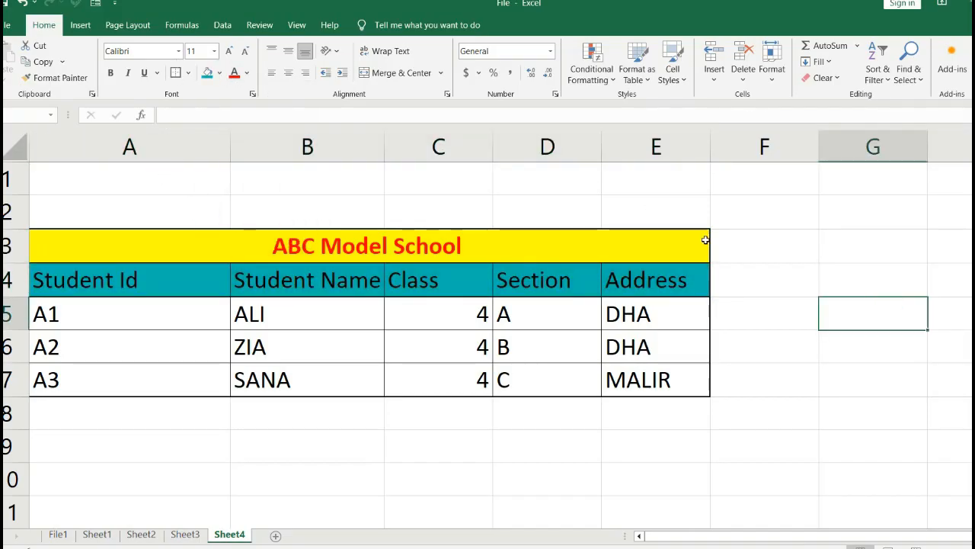